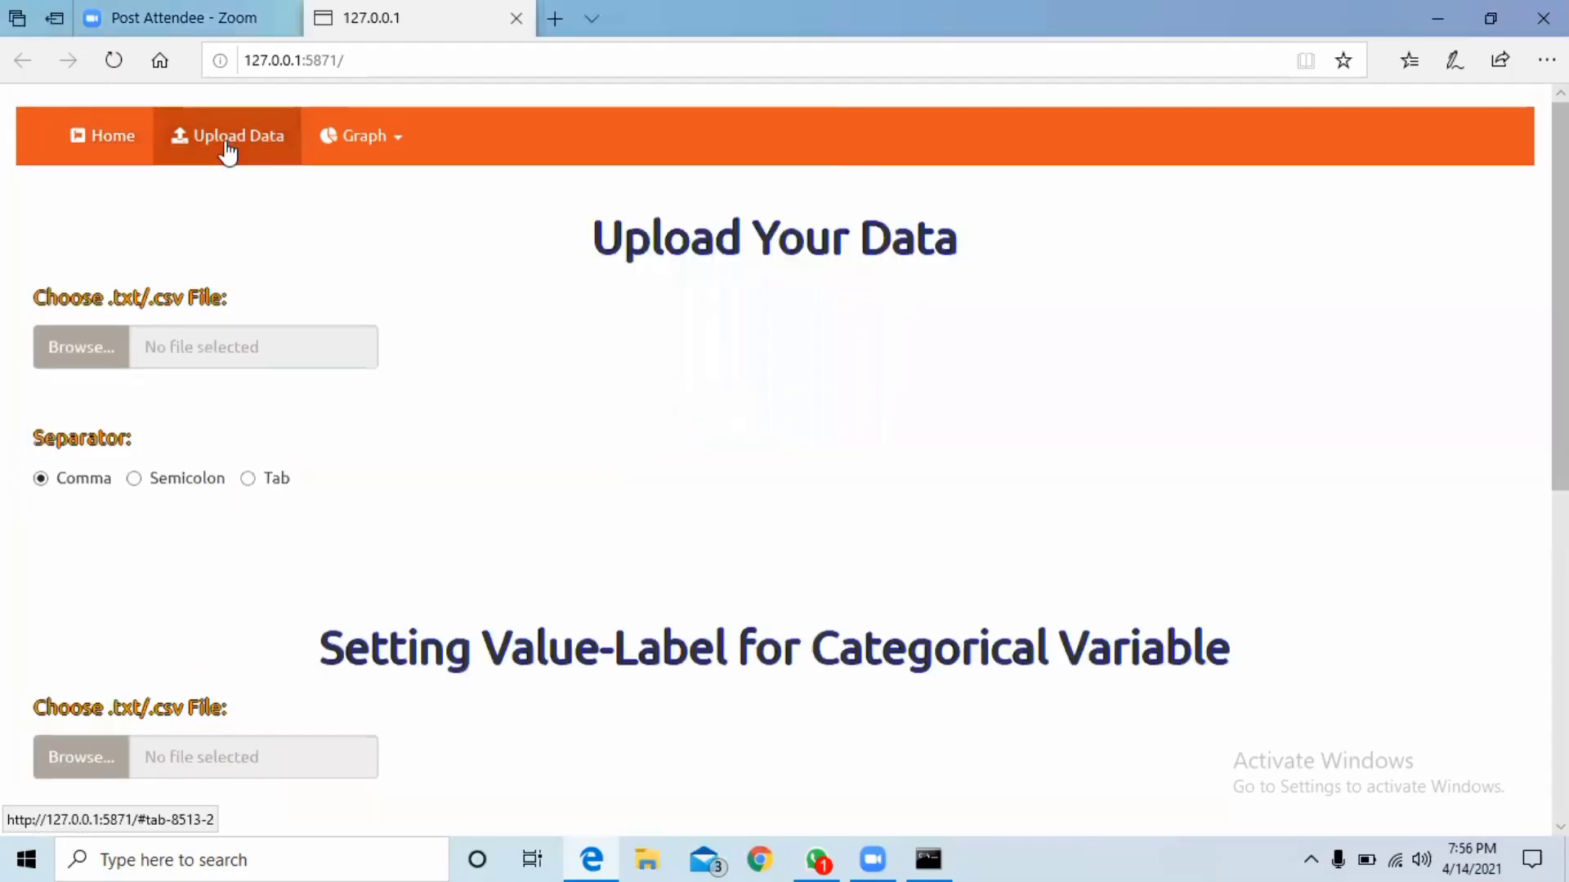
Upload the file "Data UTS Algoritma Pemerograman" as the main dataset
click(72, 357)
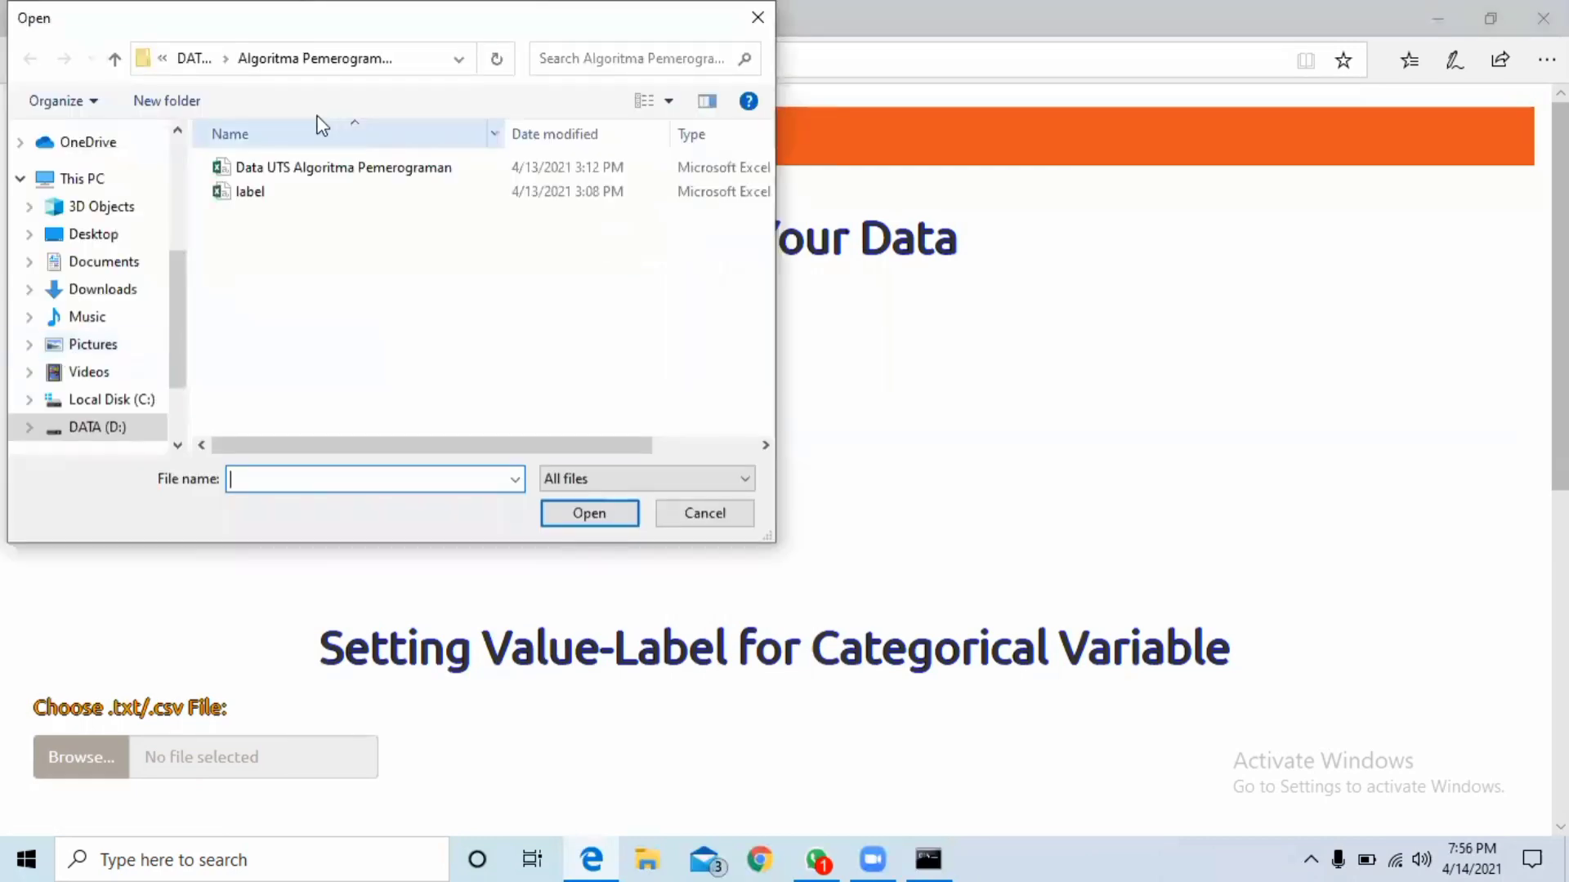
click(343, 166)
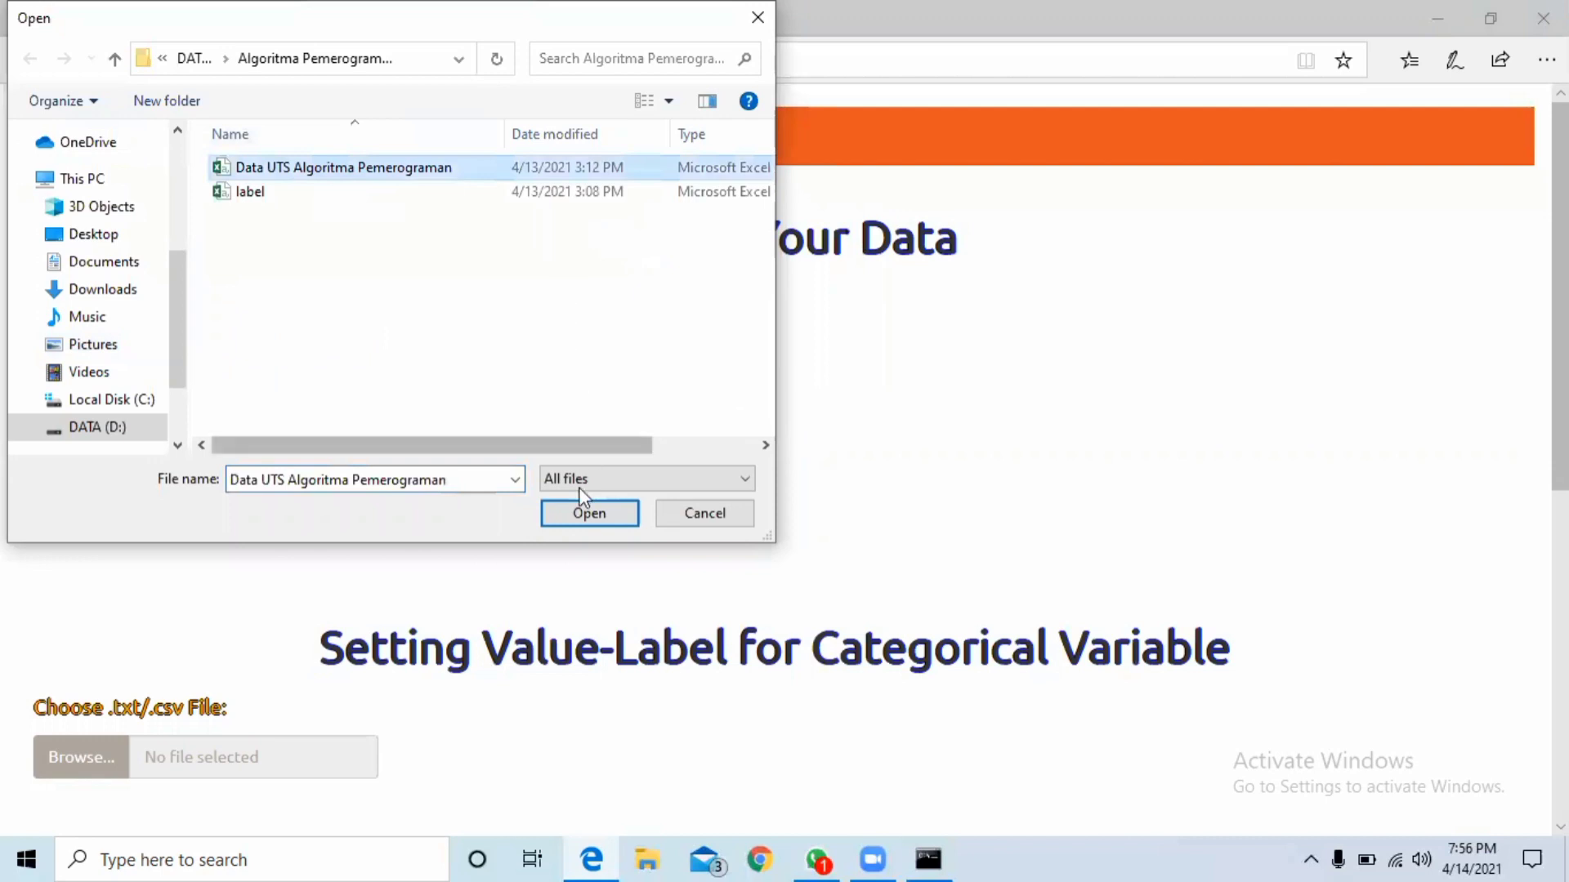
click(589, 513)
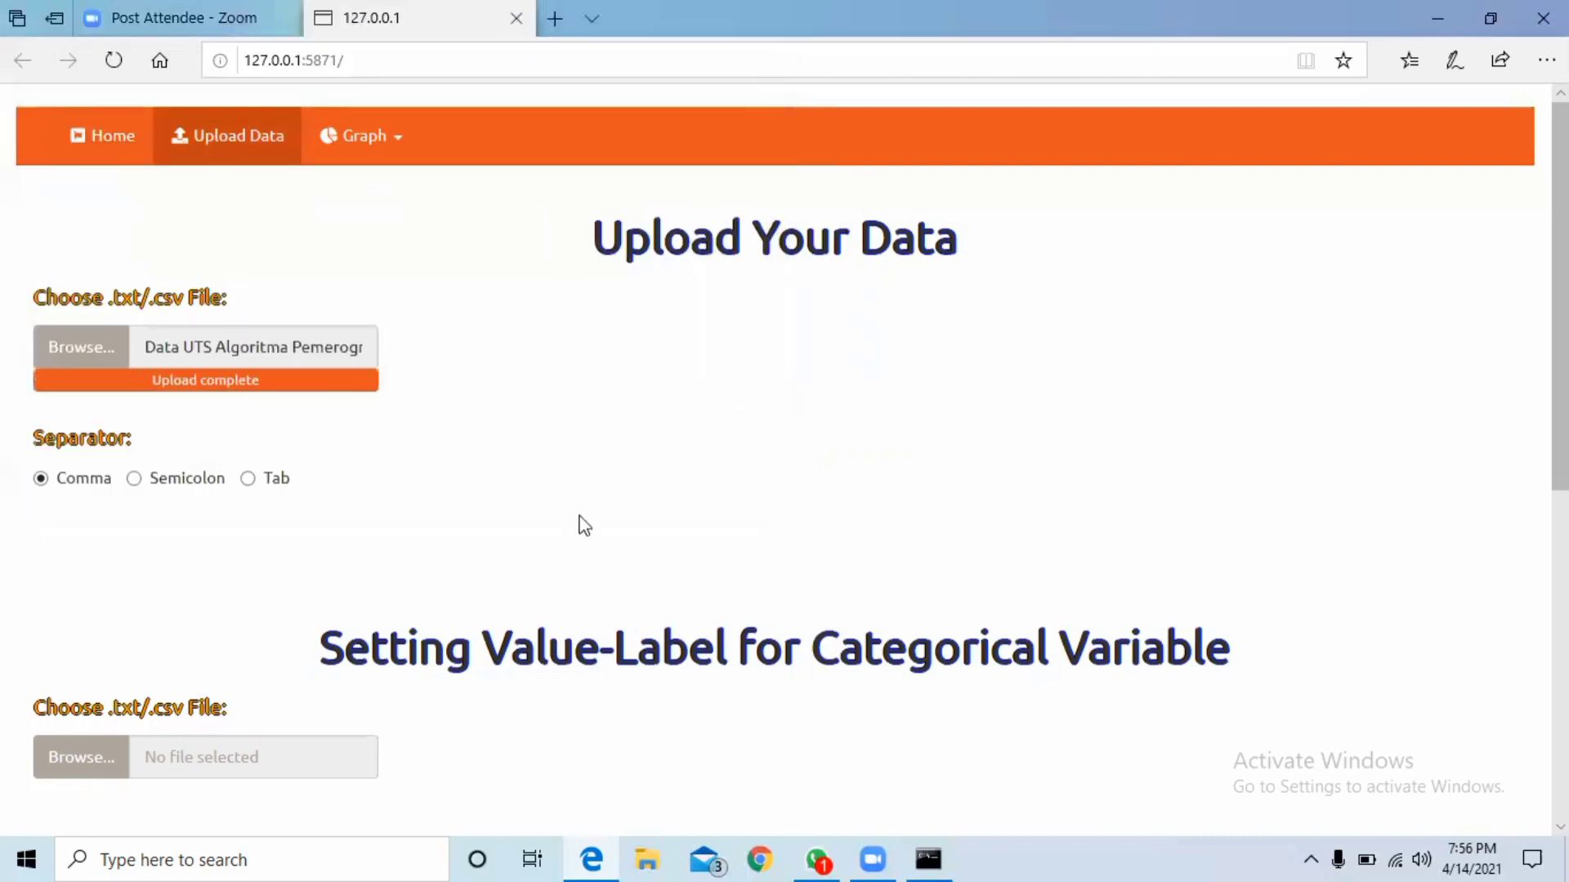
Set the uploaded data table to show 100 entries and look through all its rows
scroll(785, 458, down, 5)
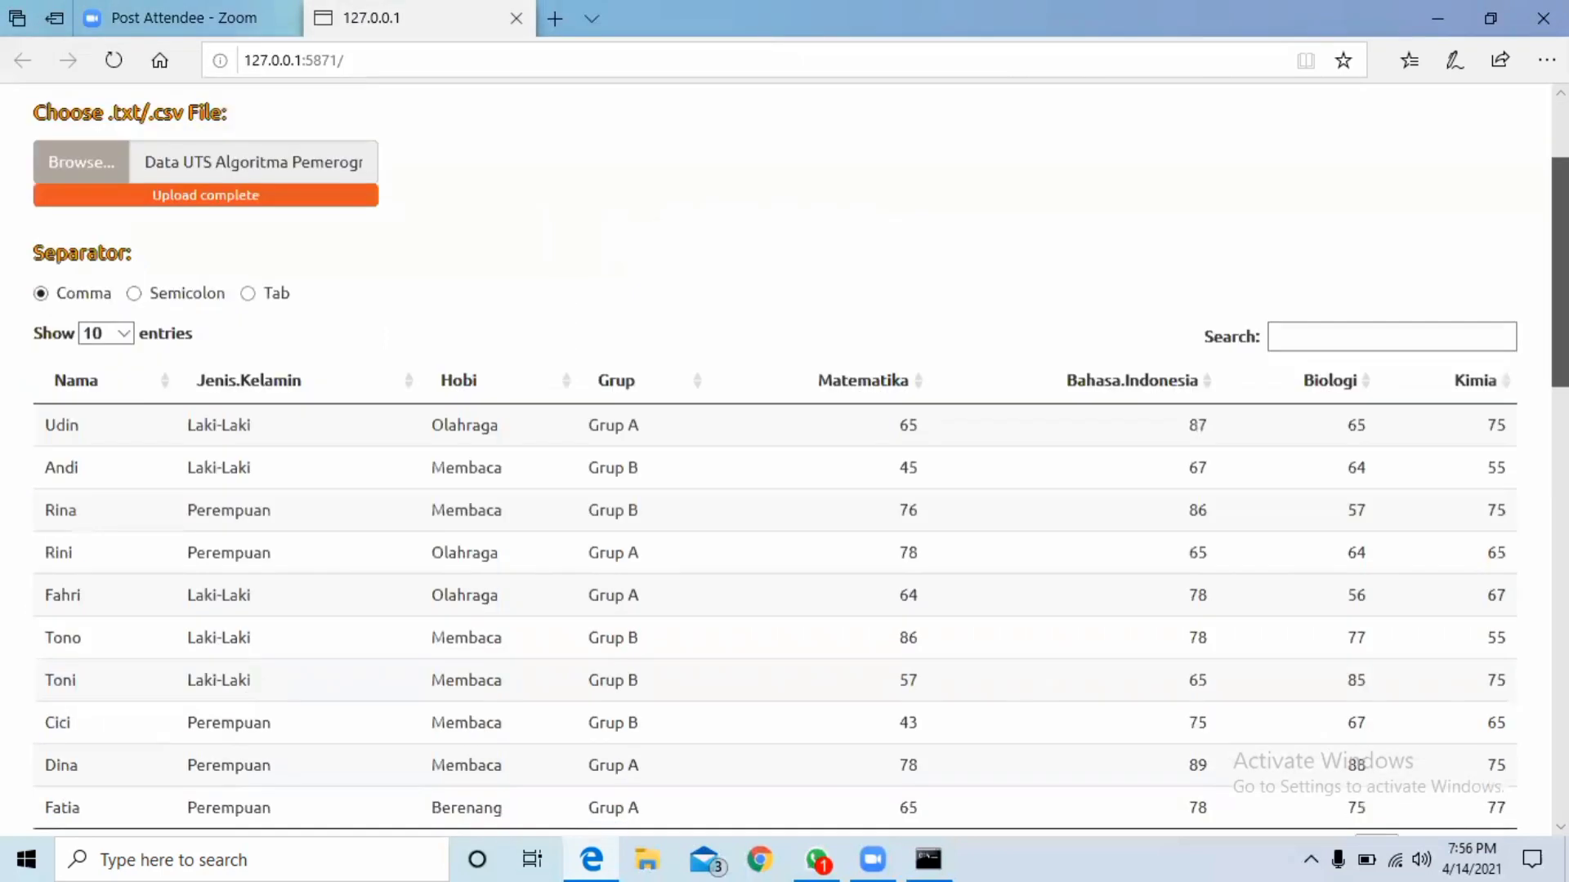
scroll(881, 536, up, 1)
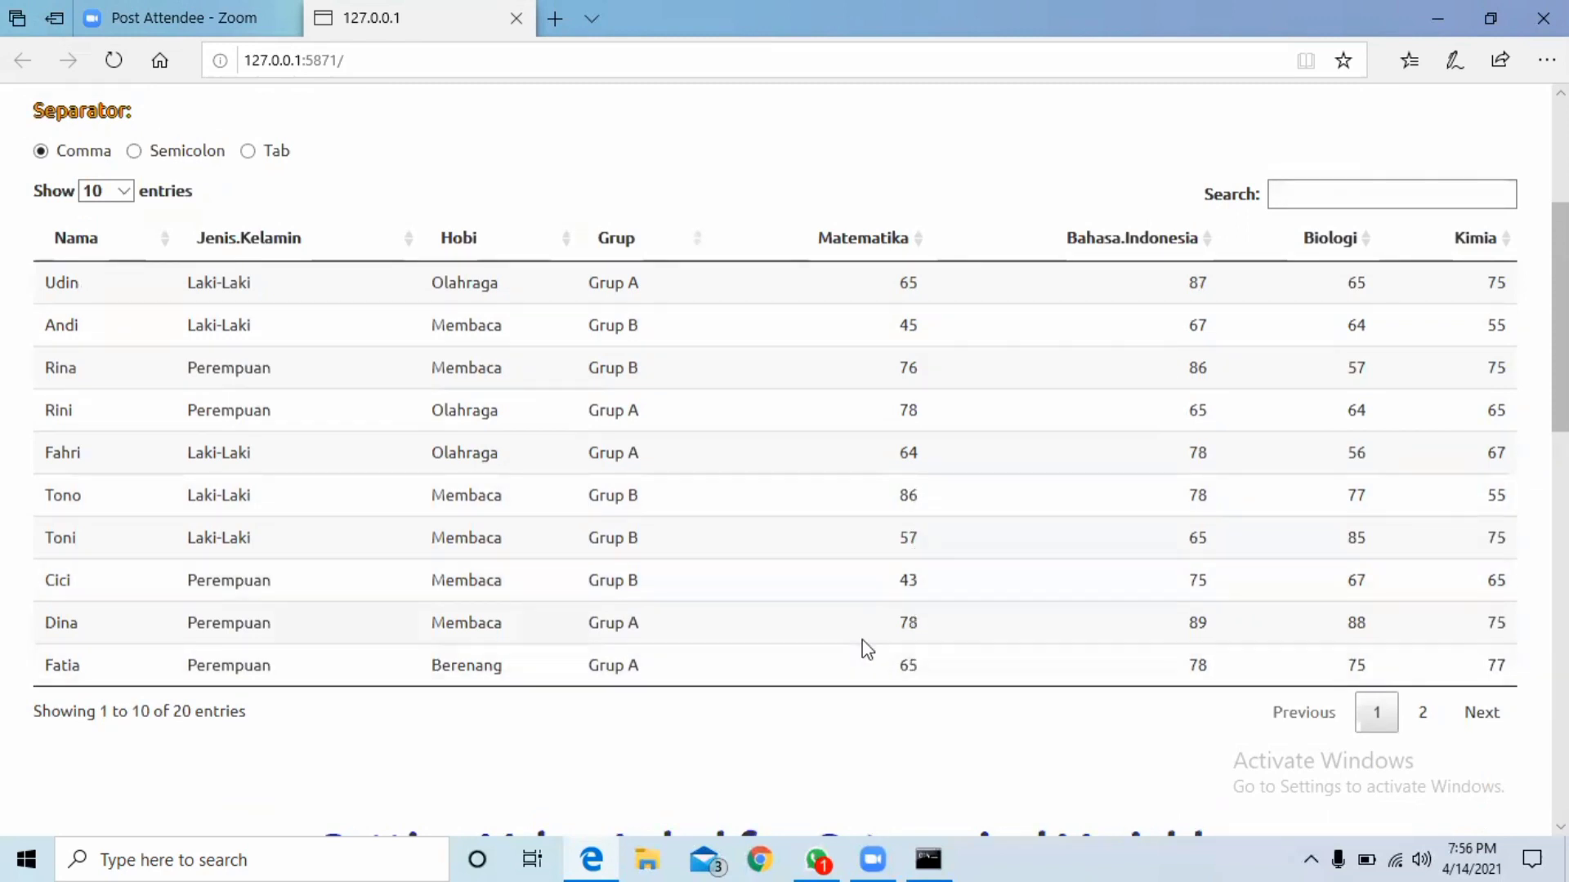
click(123, 196)
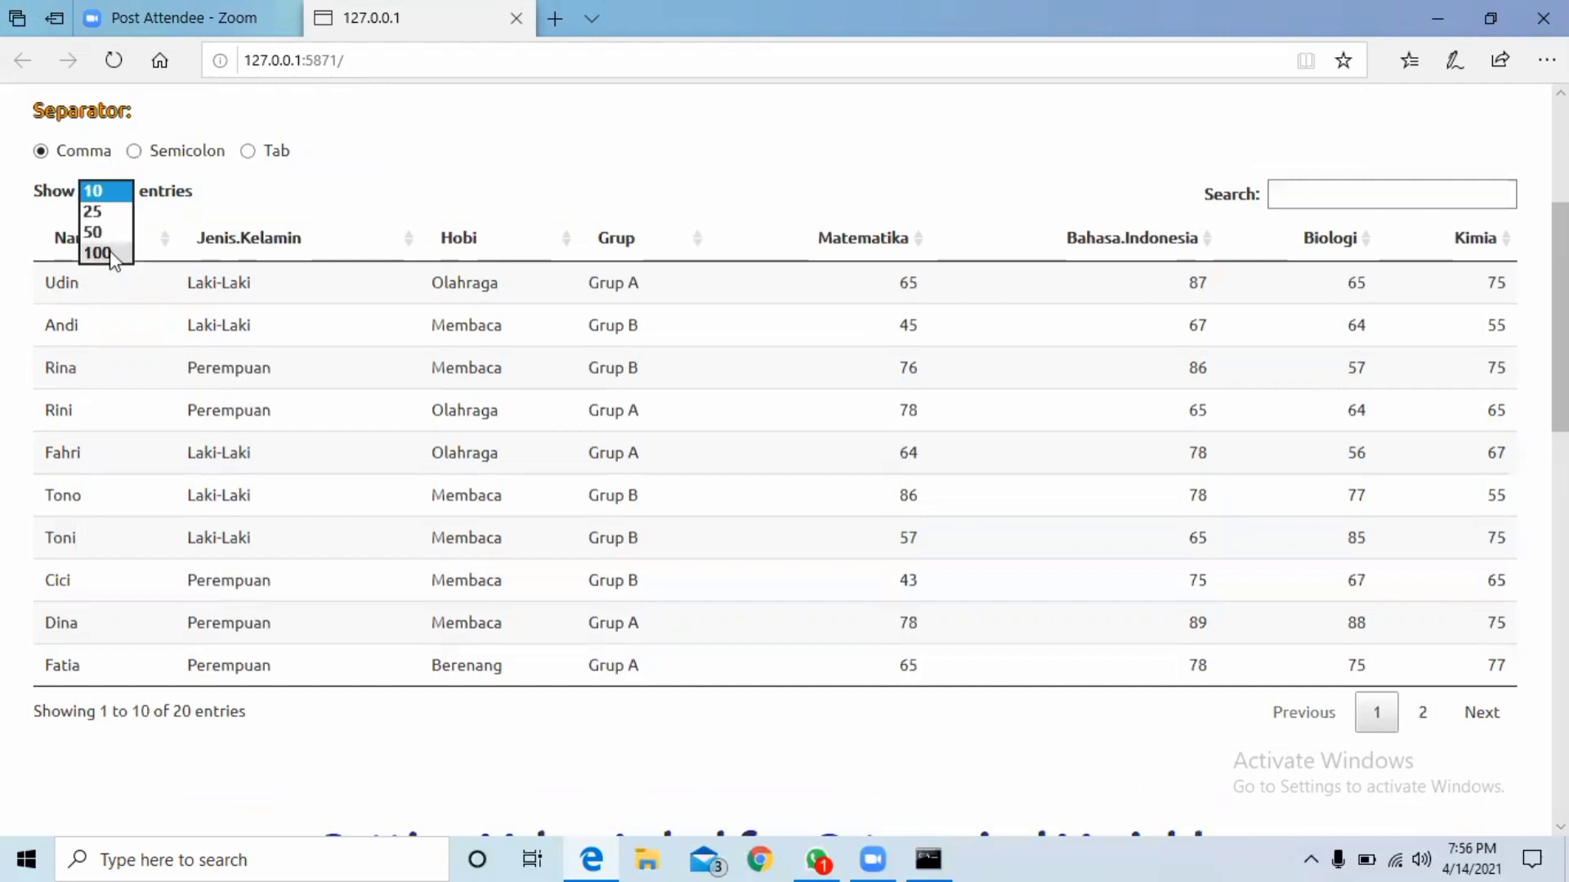
click(110, 250)
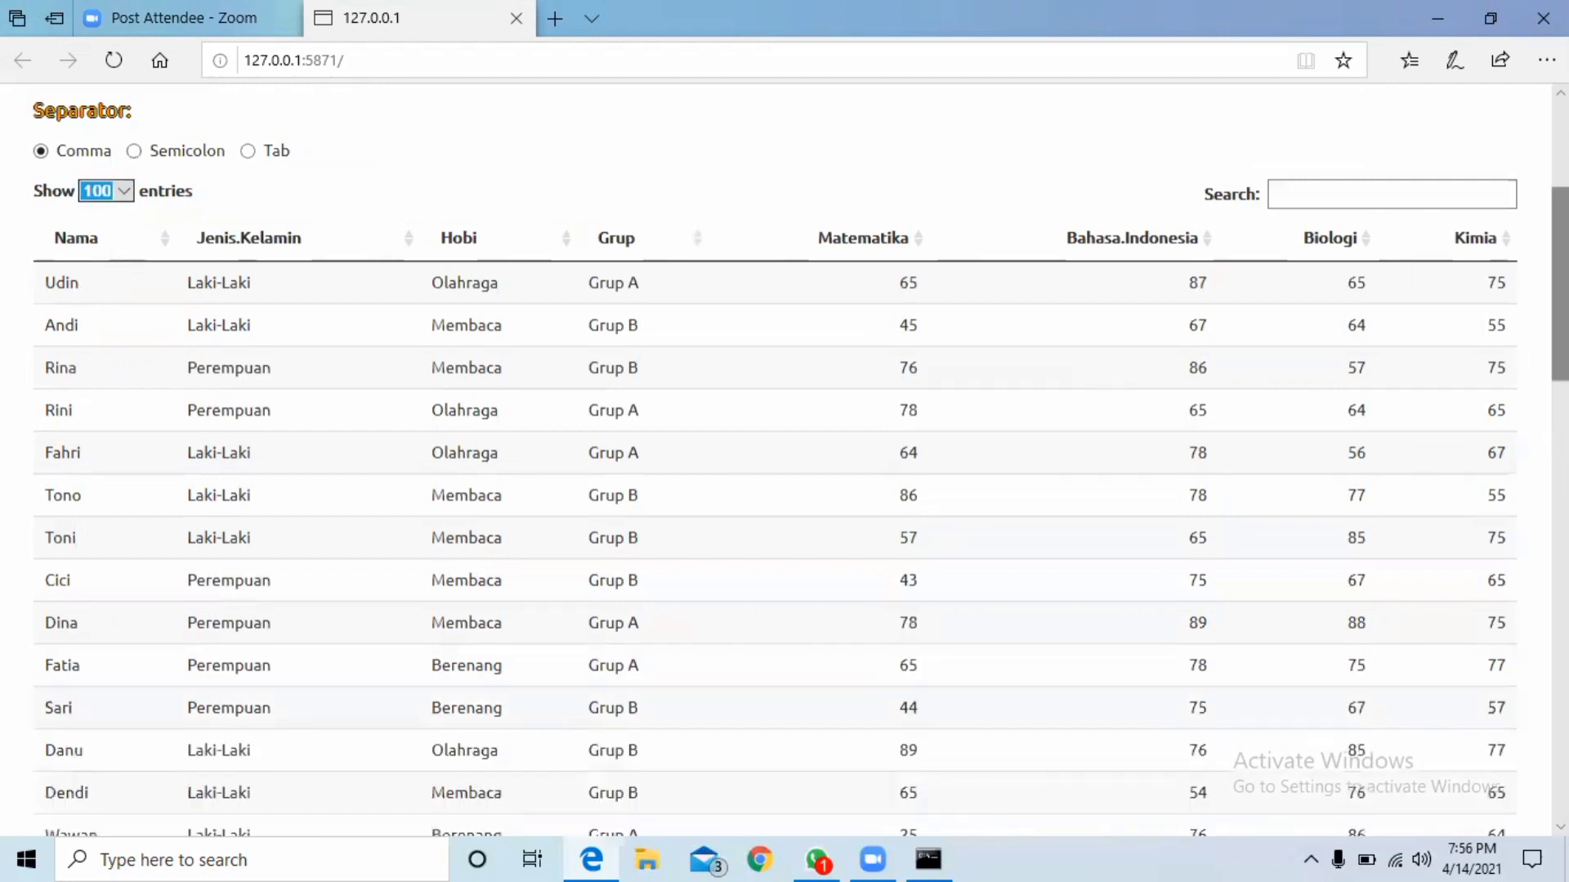
scroll(785, 457, down, 5)
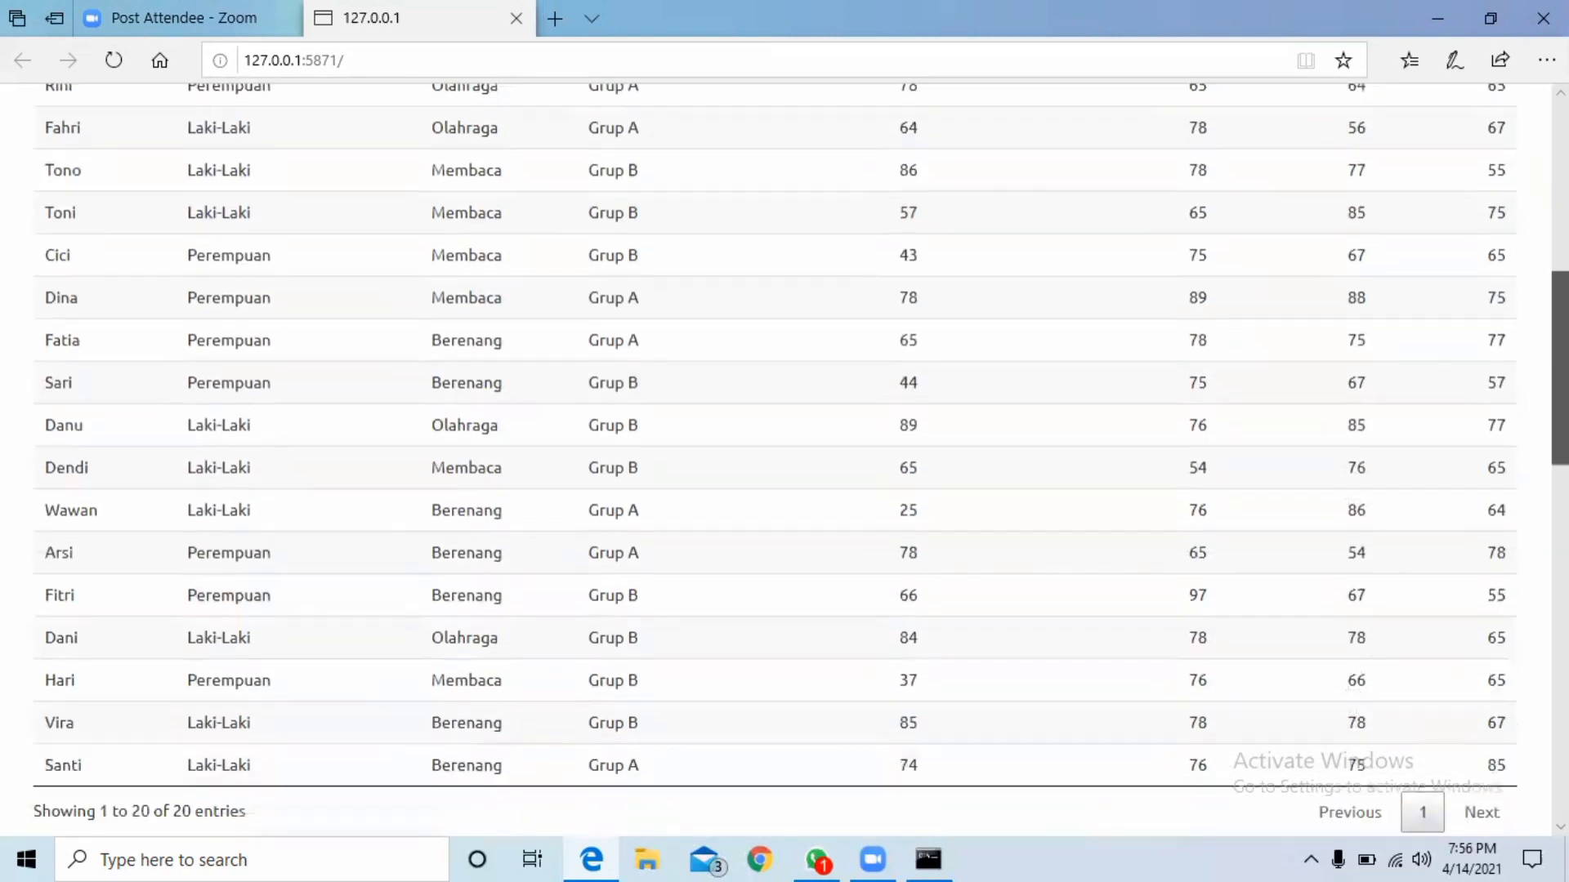
scroll(785, 466, up, 3)
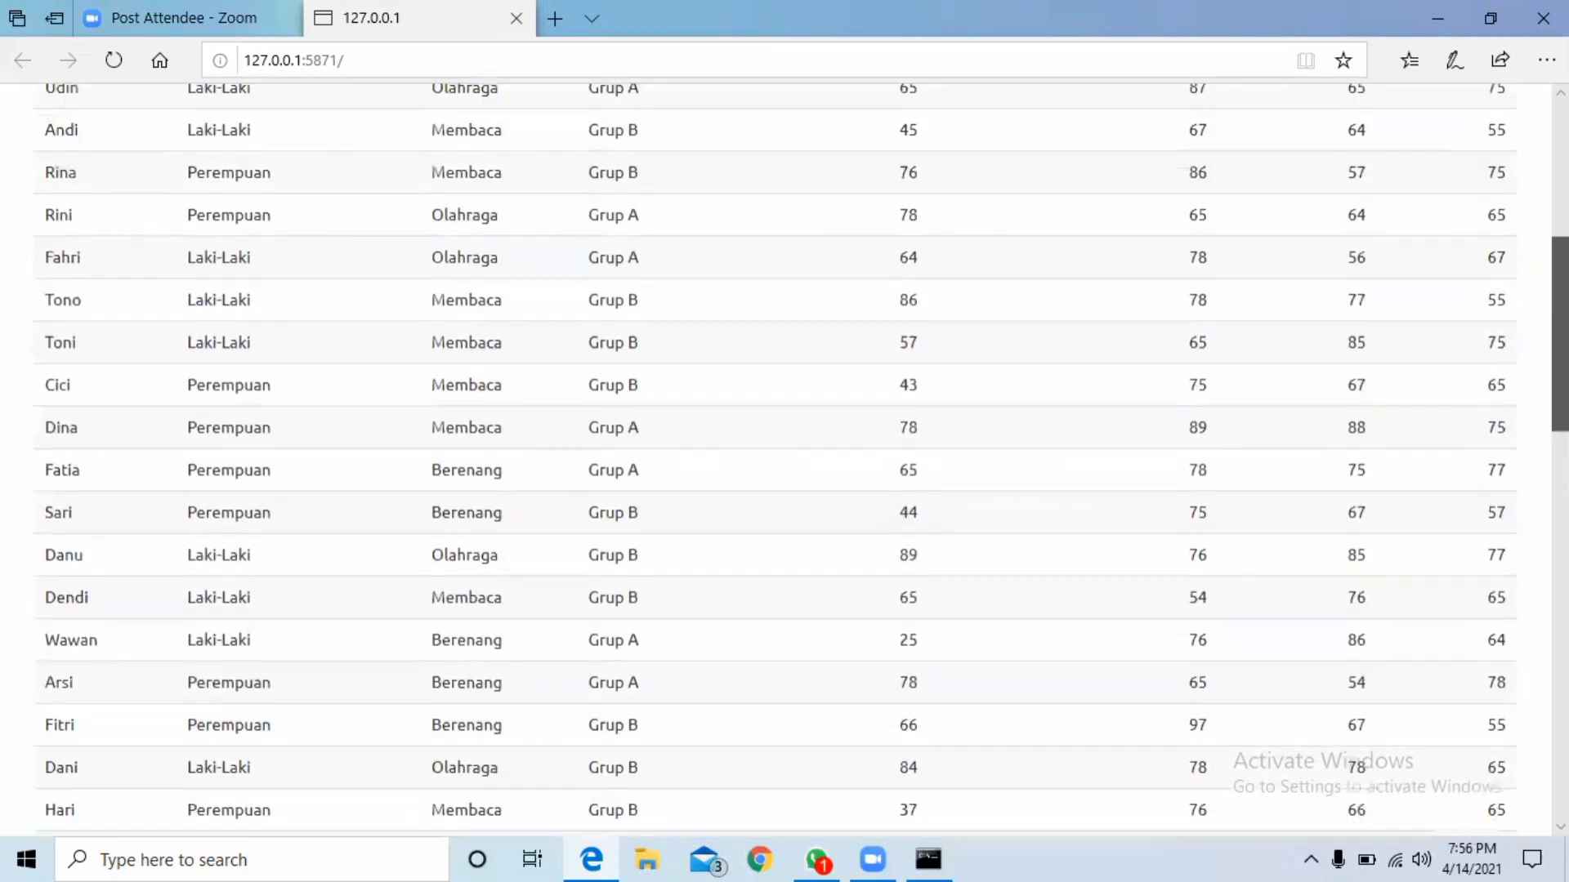
scroll(785, 466, up, 6)
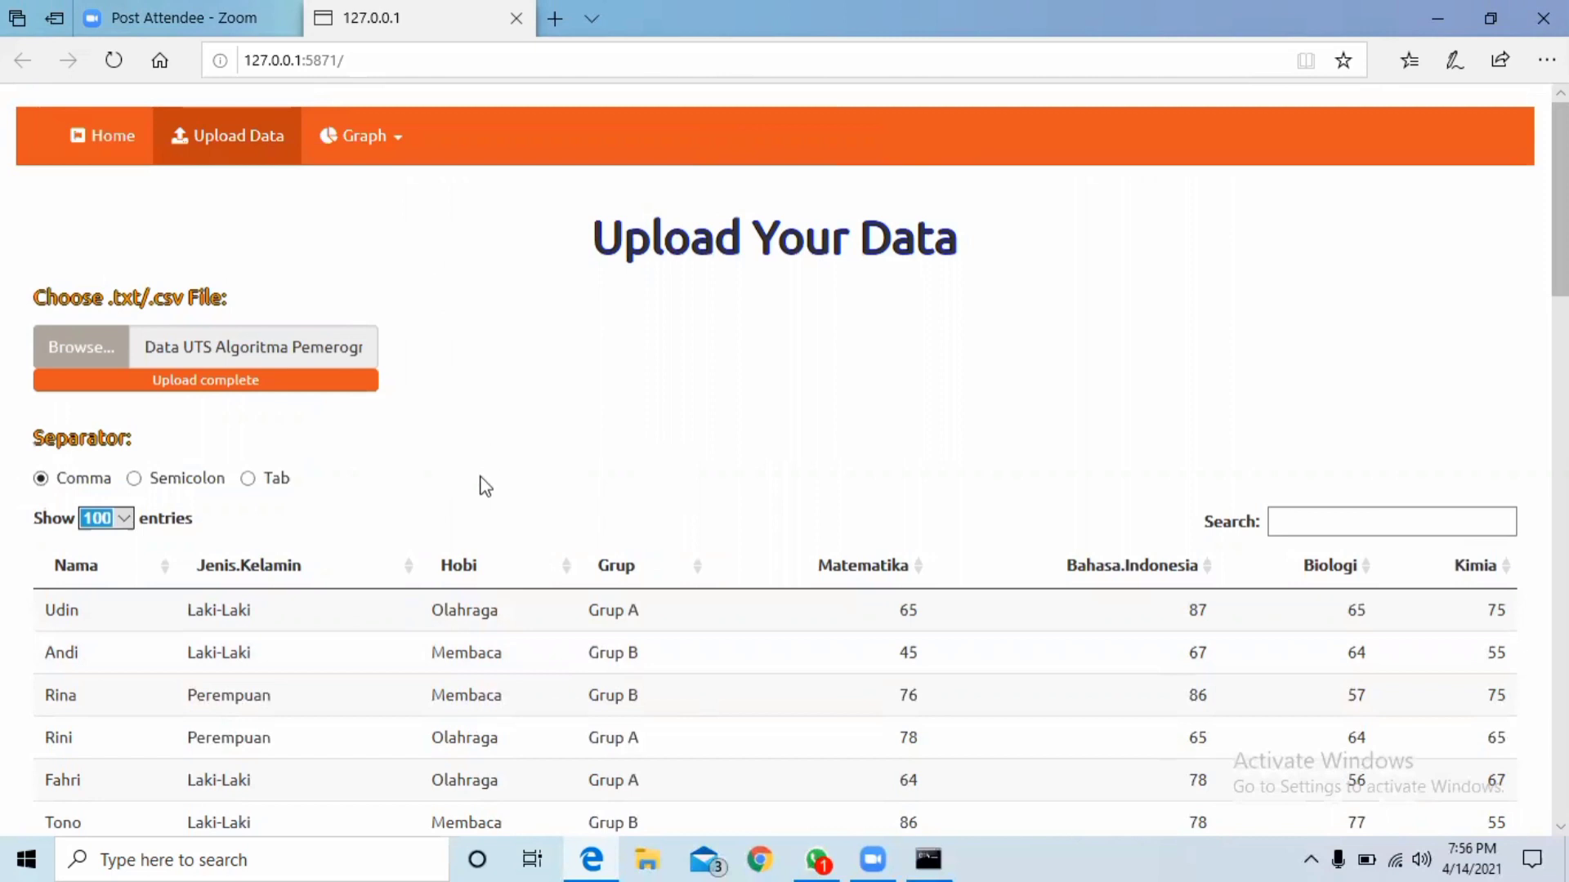
Plot a frequency pie graph of the categorical variables Jenis.Kelamin, Hobi and Grup
click(385, 146)
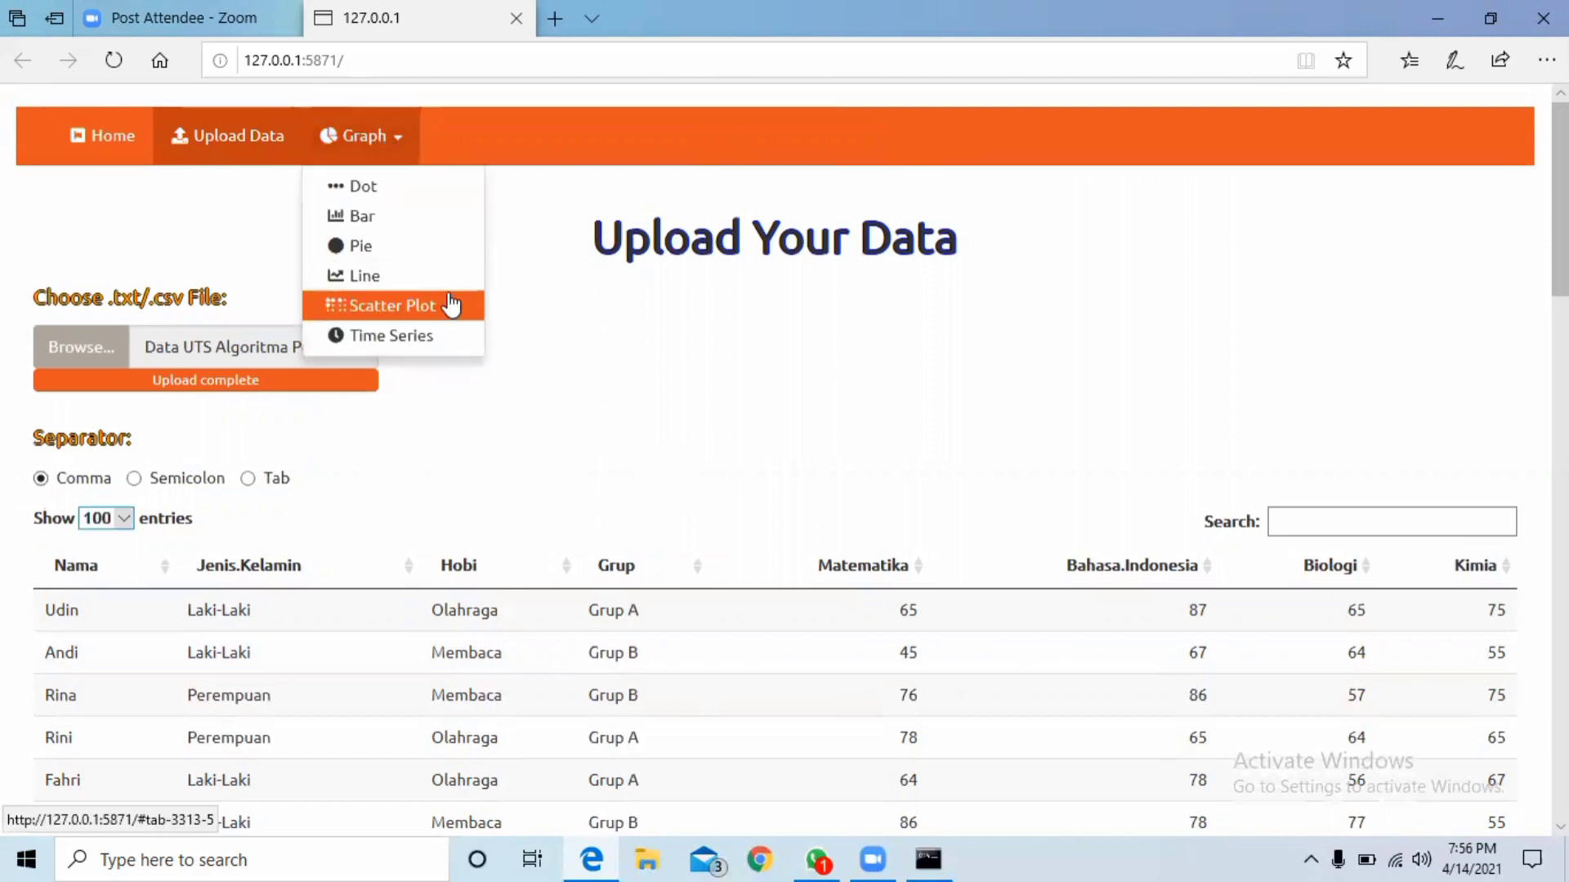
click(371, 243)
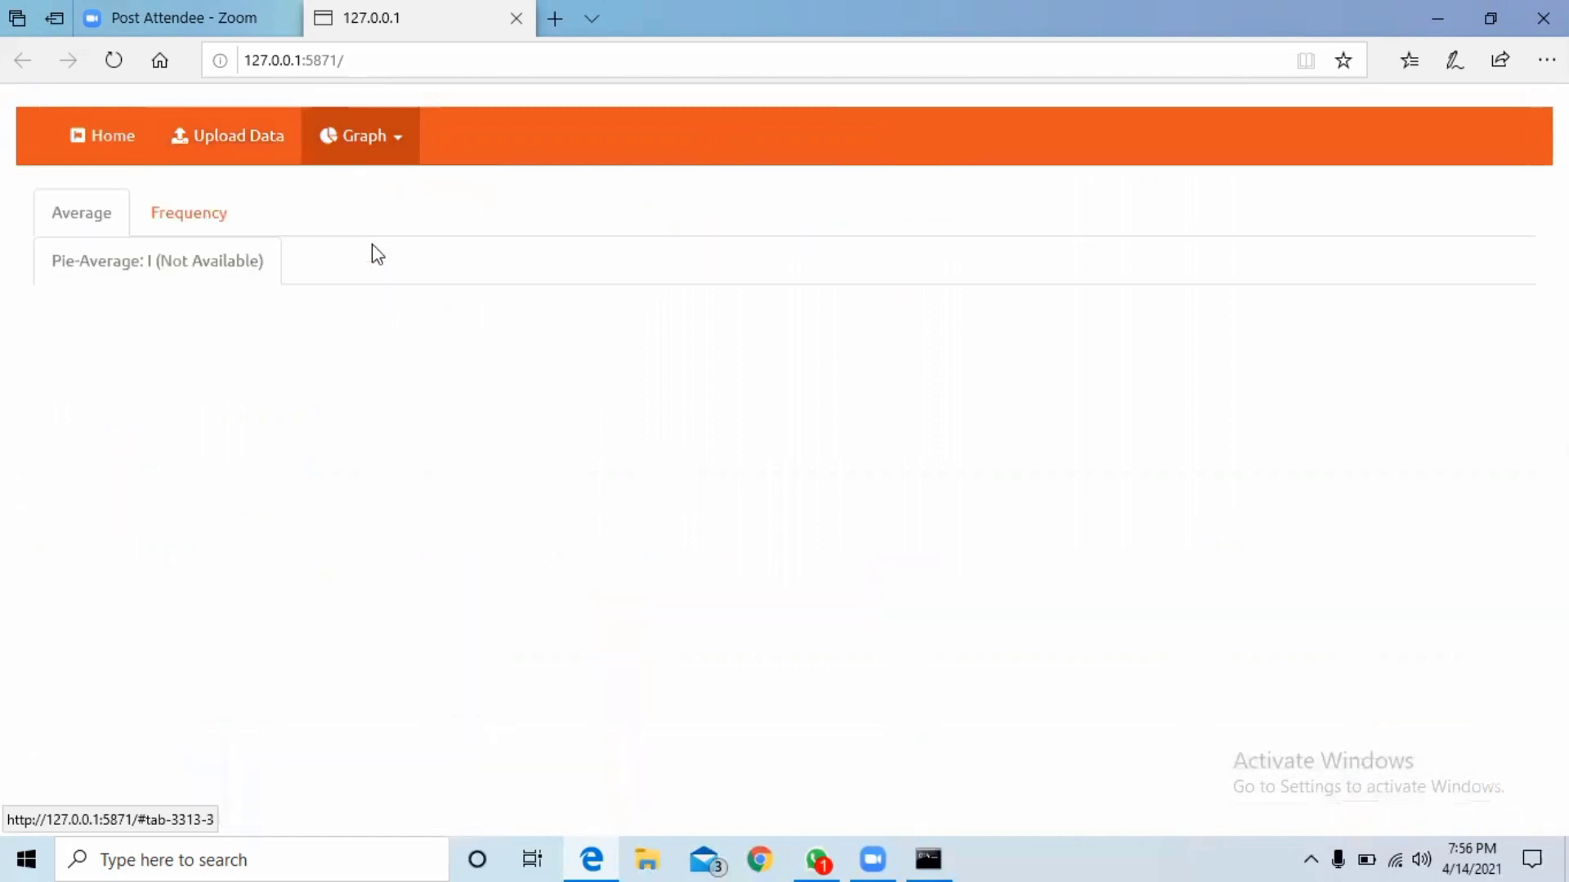
click(209, 222)
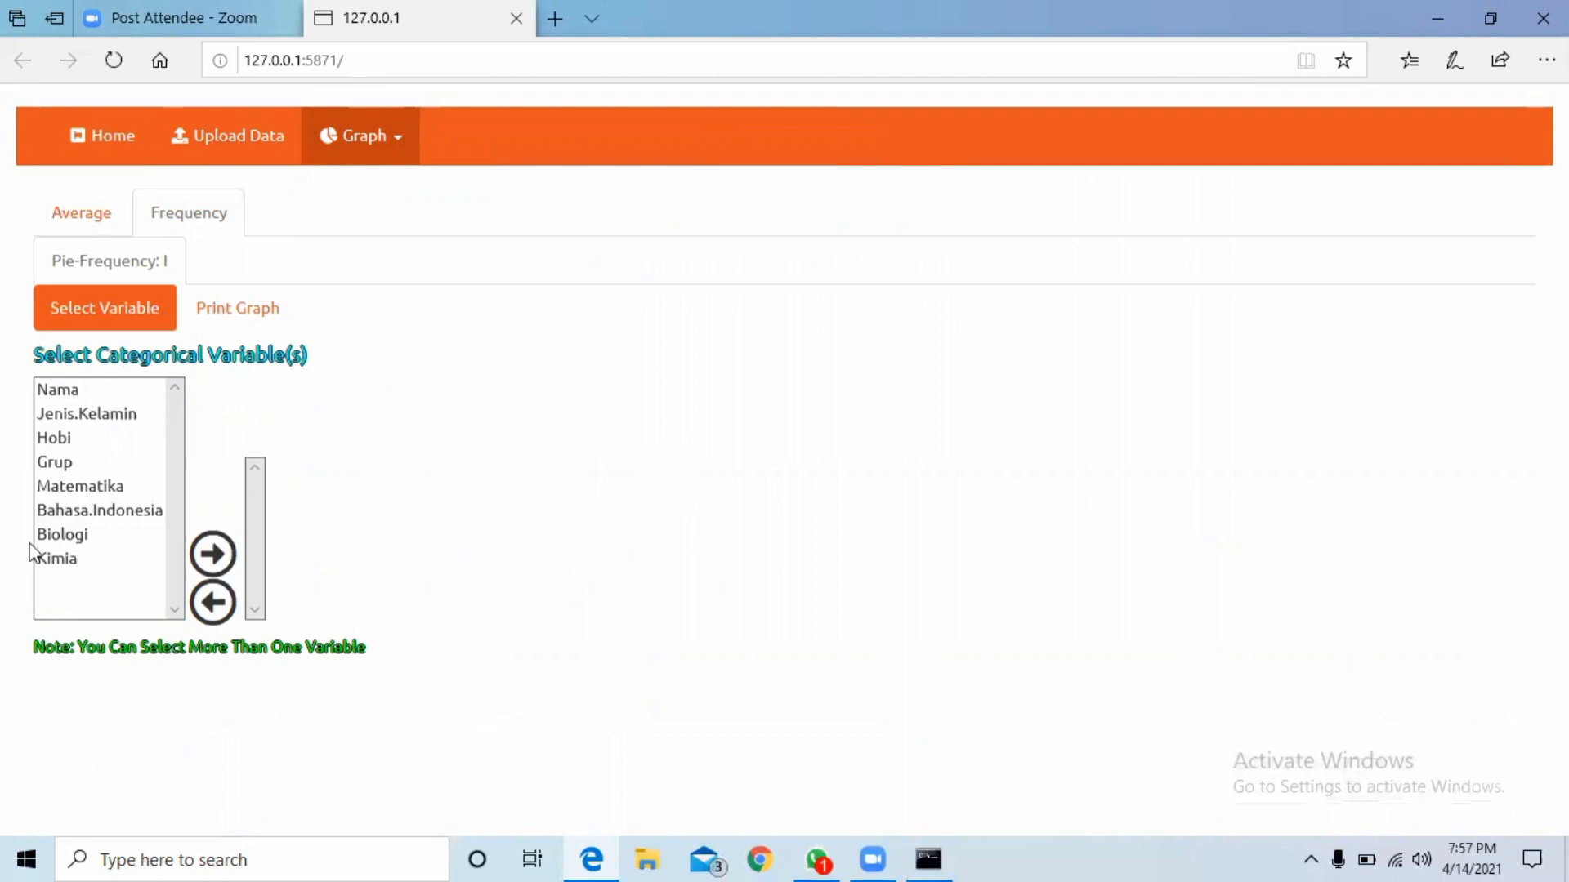
ctrl+click(85, 426)
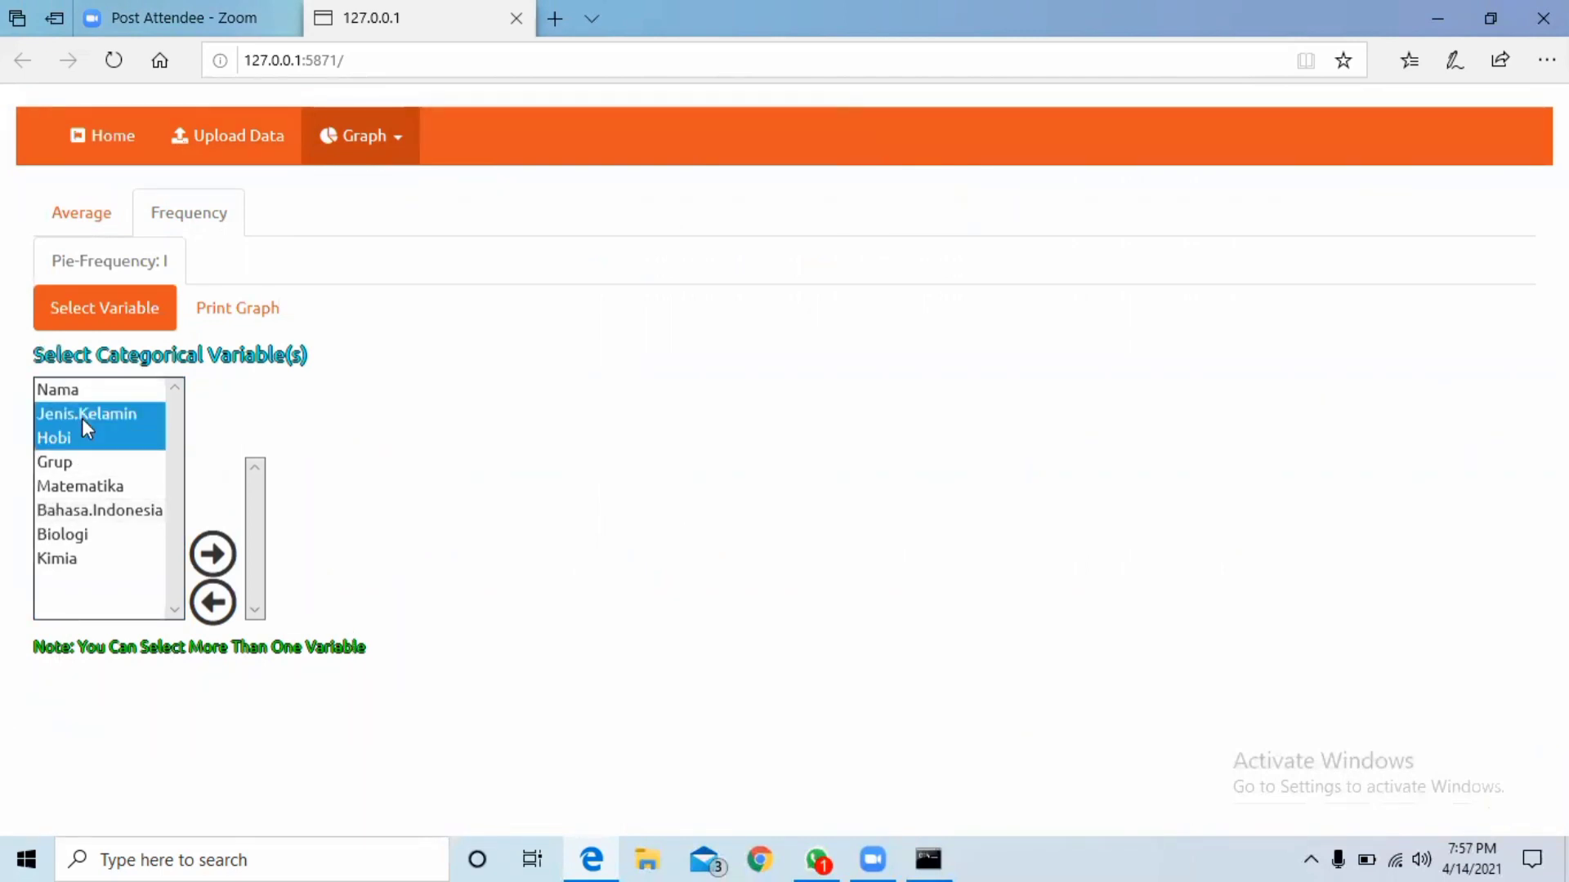
key(shift+Down)
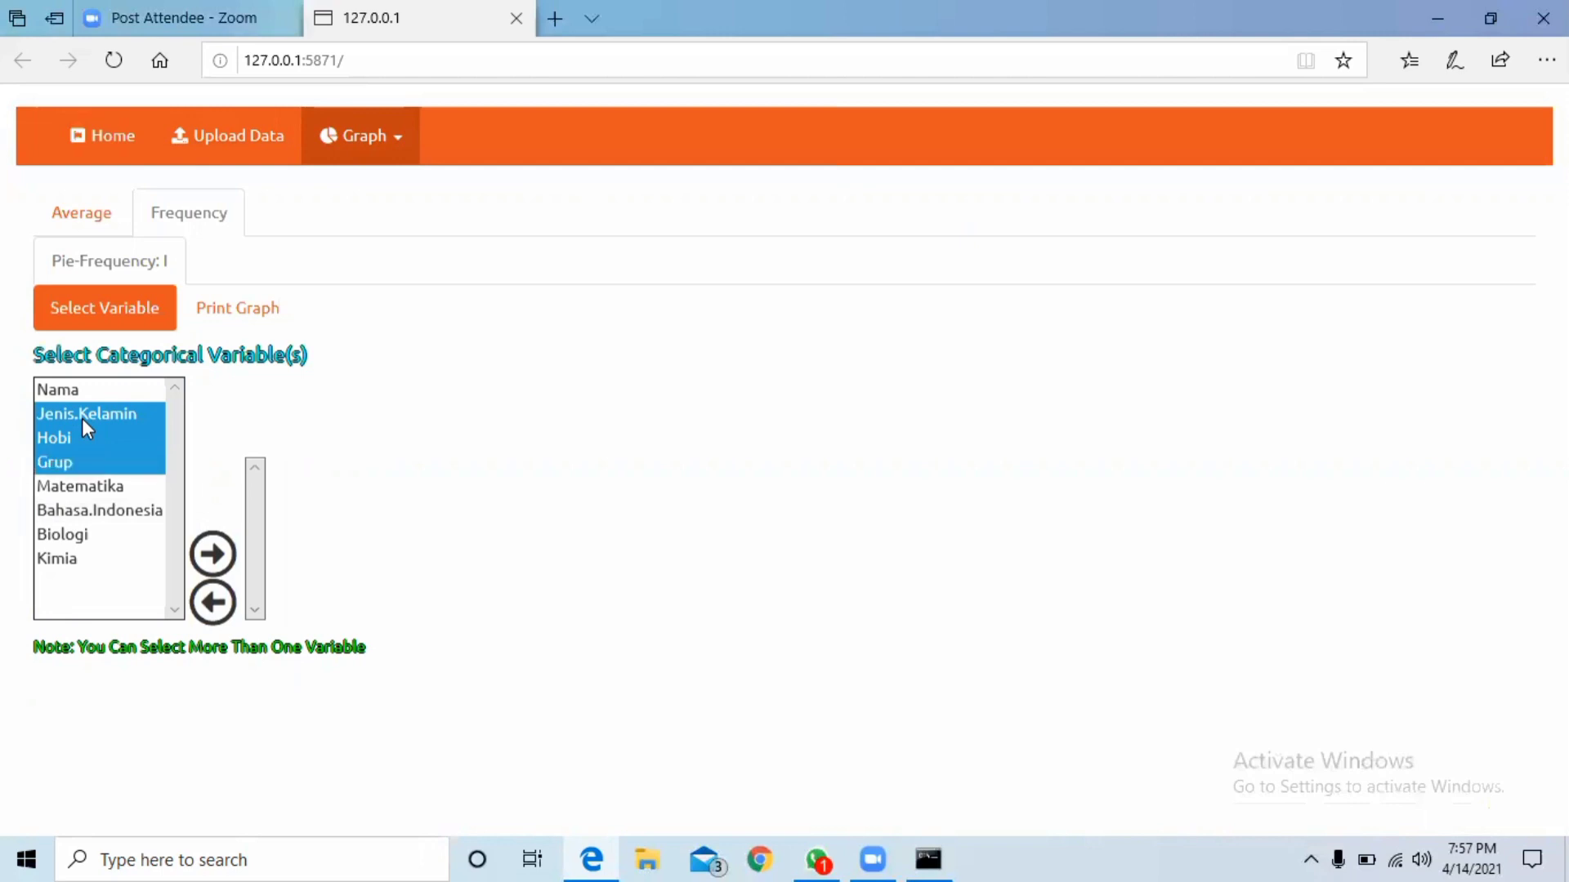
click(214, 553)
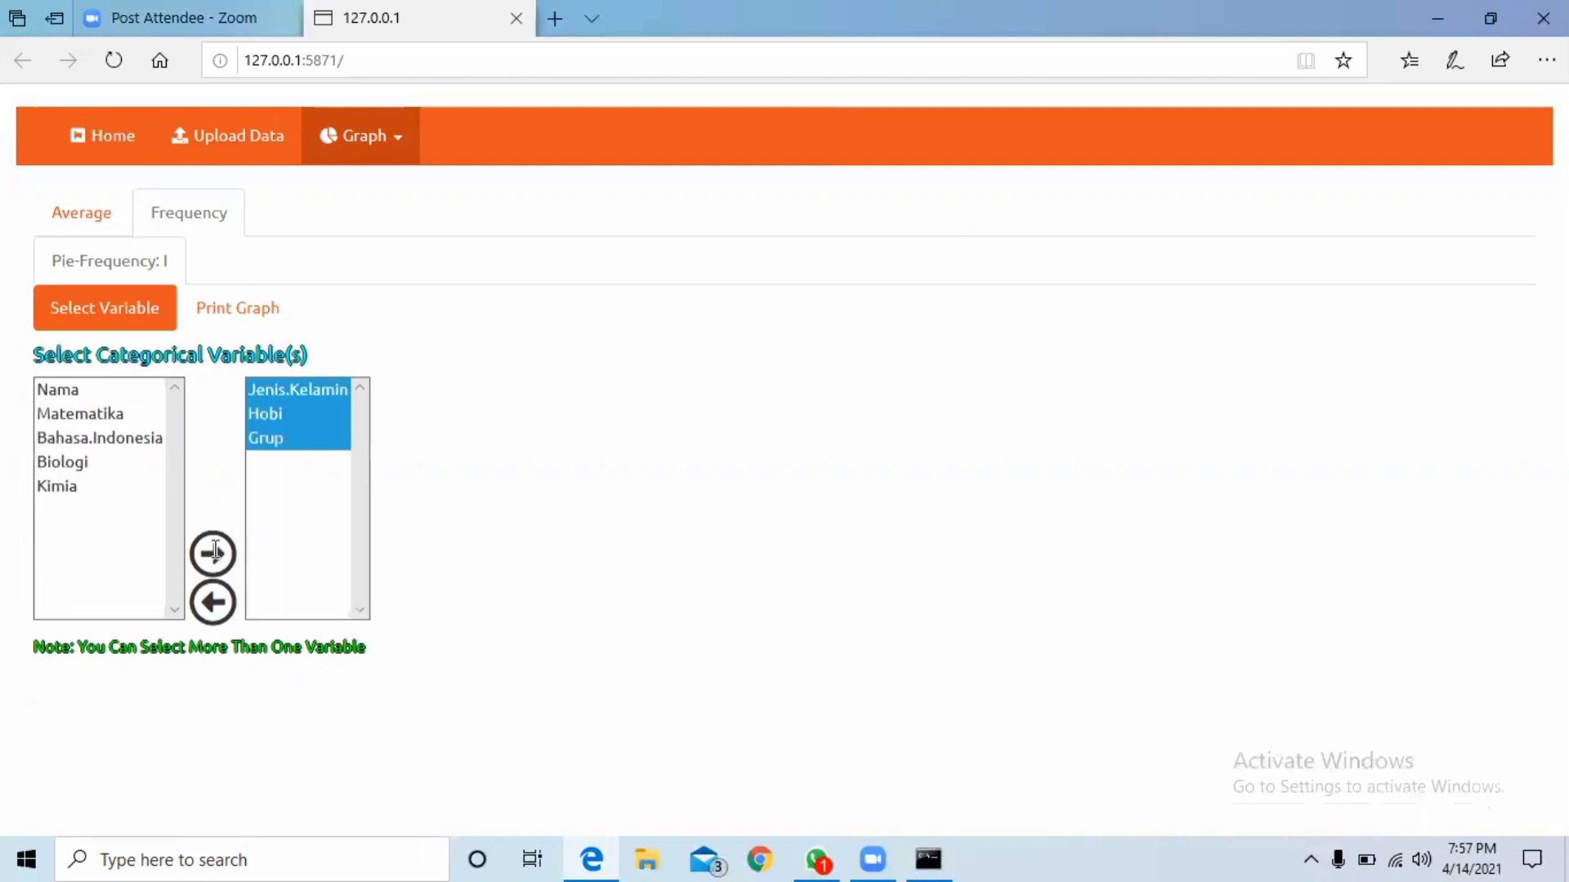
click(237, 321)
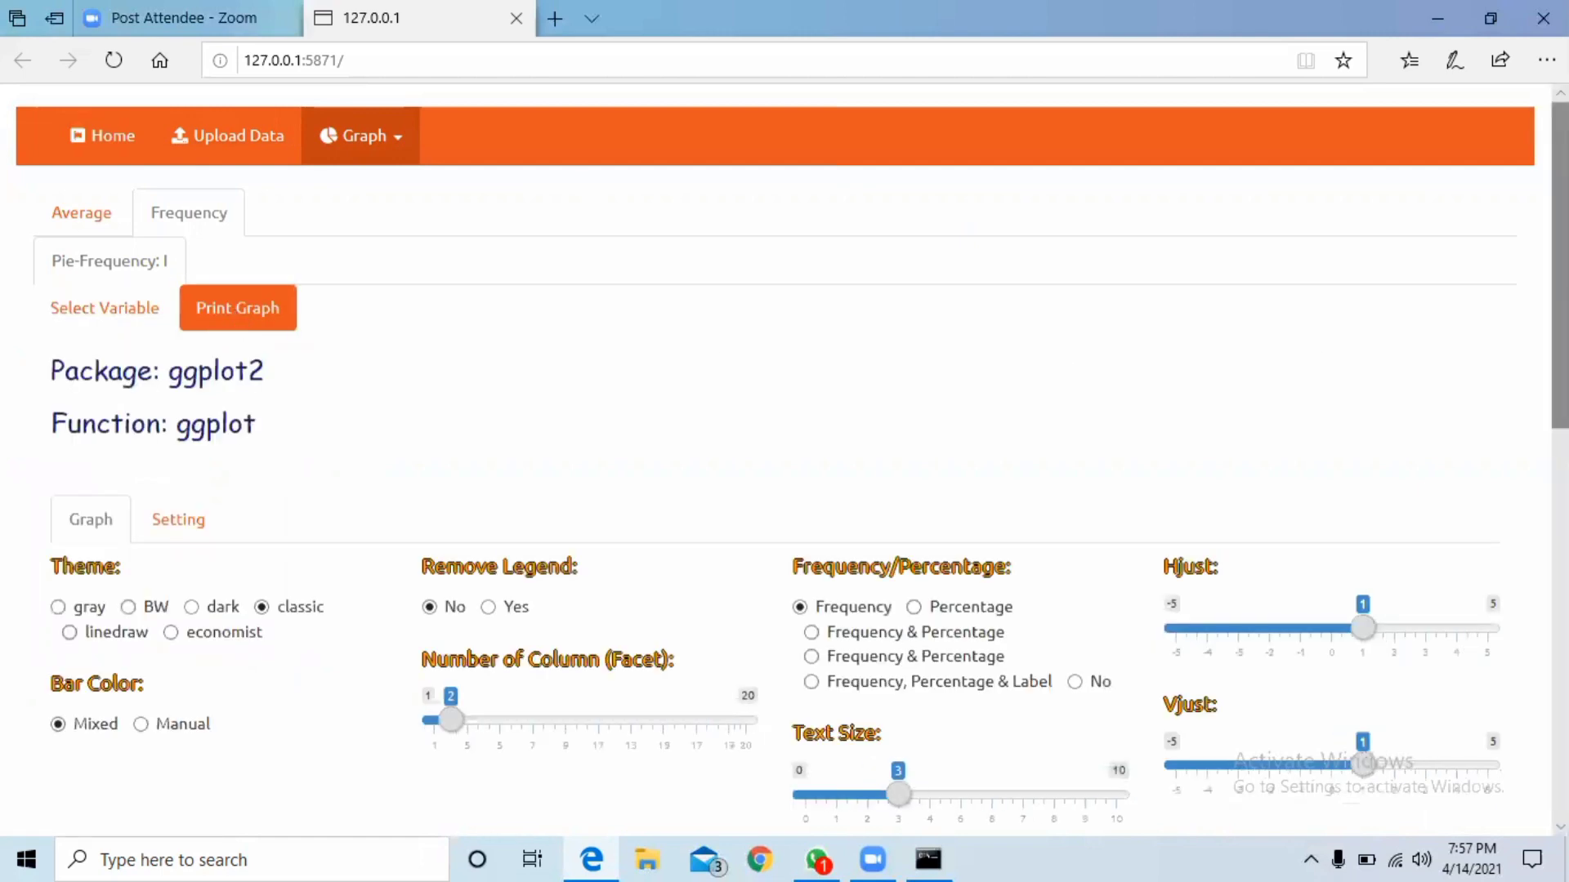
Apply the dark theme and the manual color option to the pie charts
scroll(784, 457, down, 5)
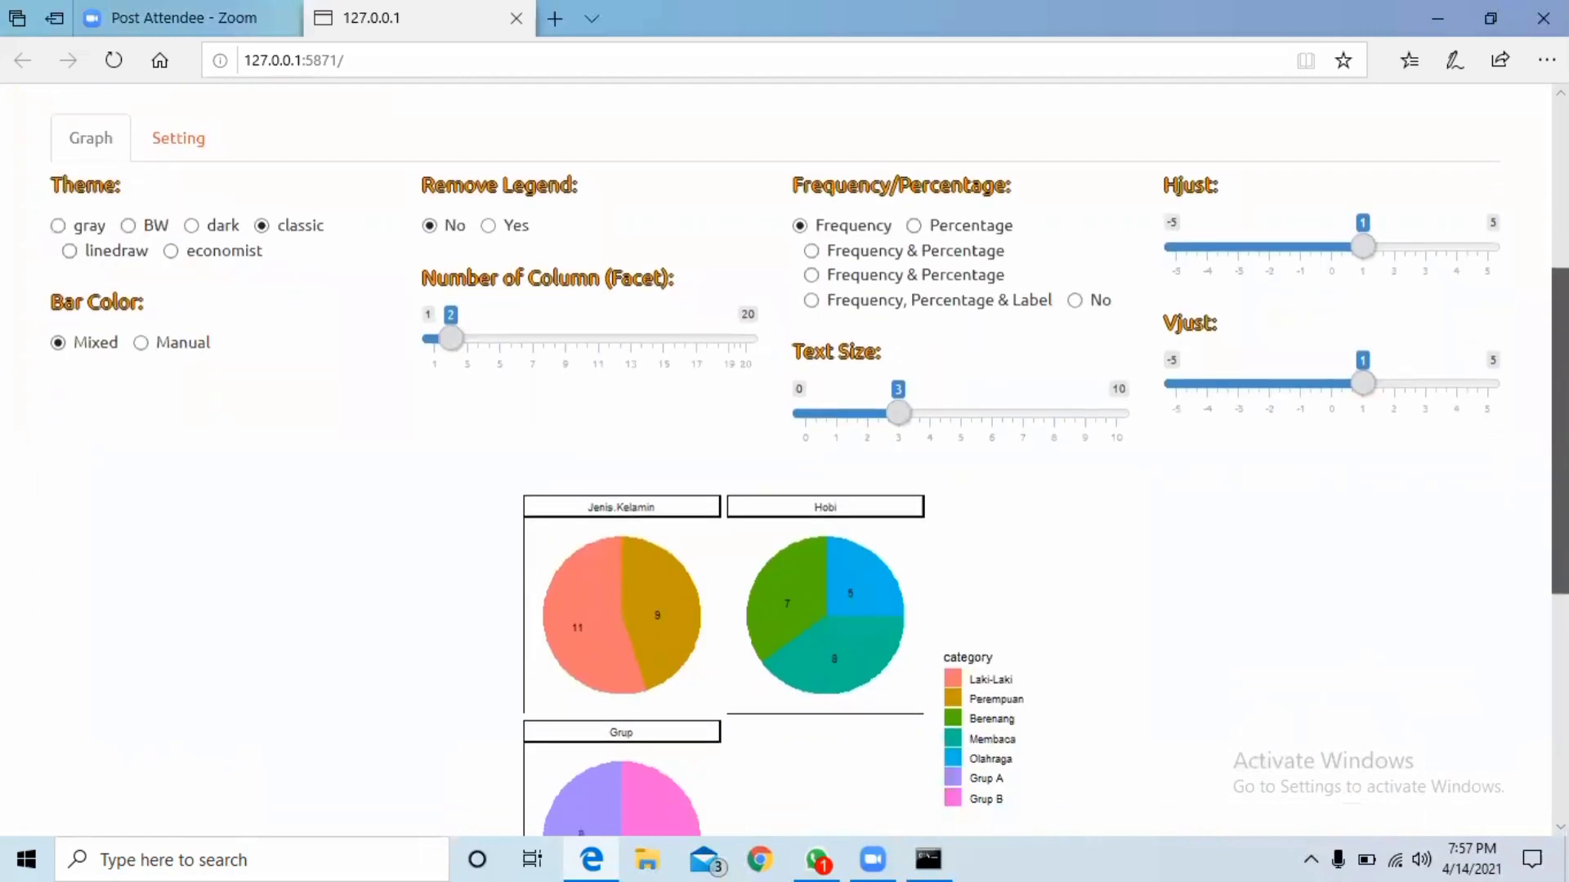
scroll(785, 457, down, 1)
scroll(785, 457, up, 1)
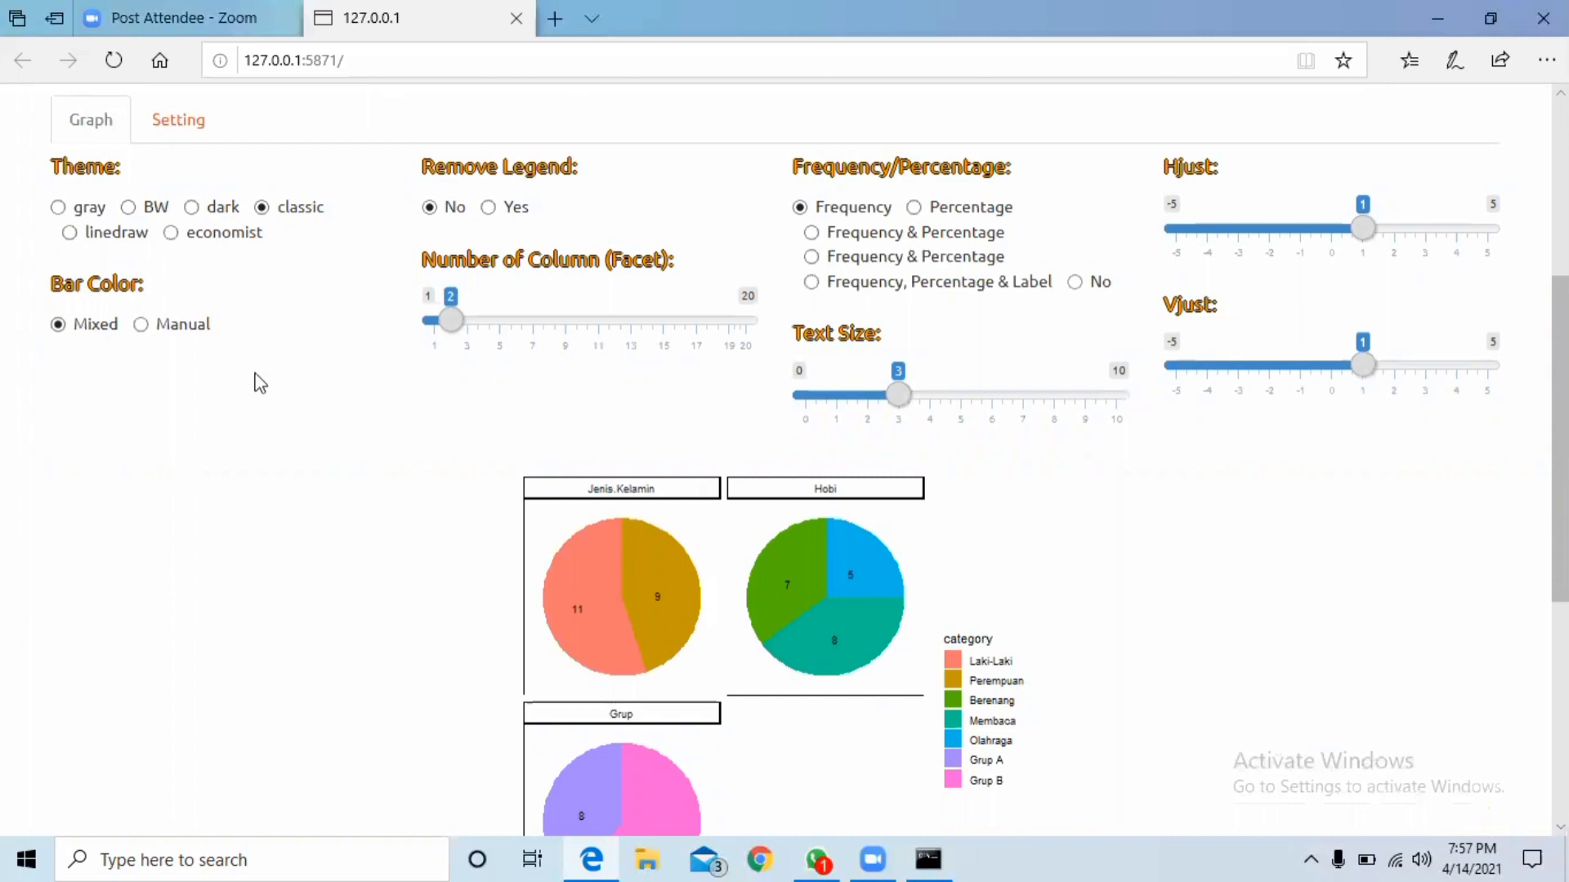
click(191, 208)
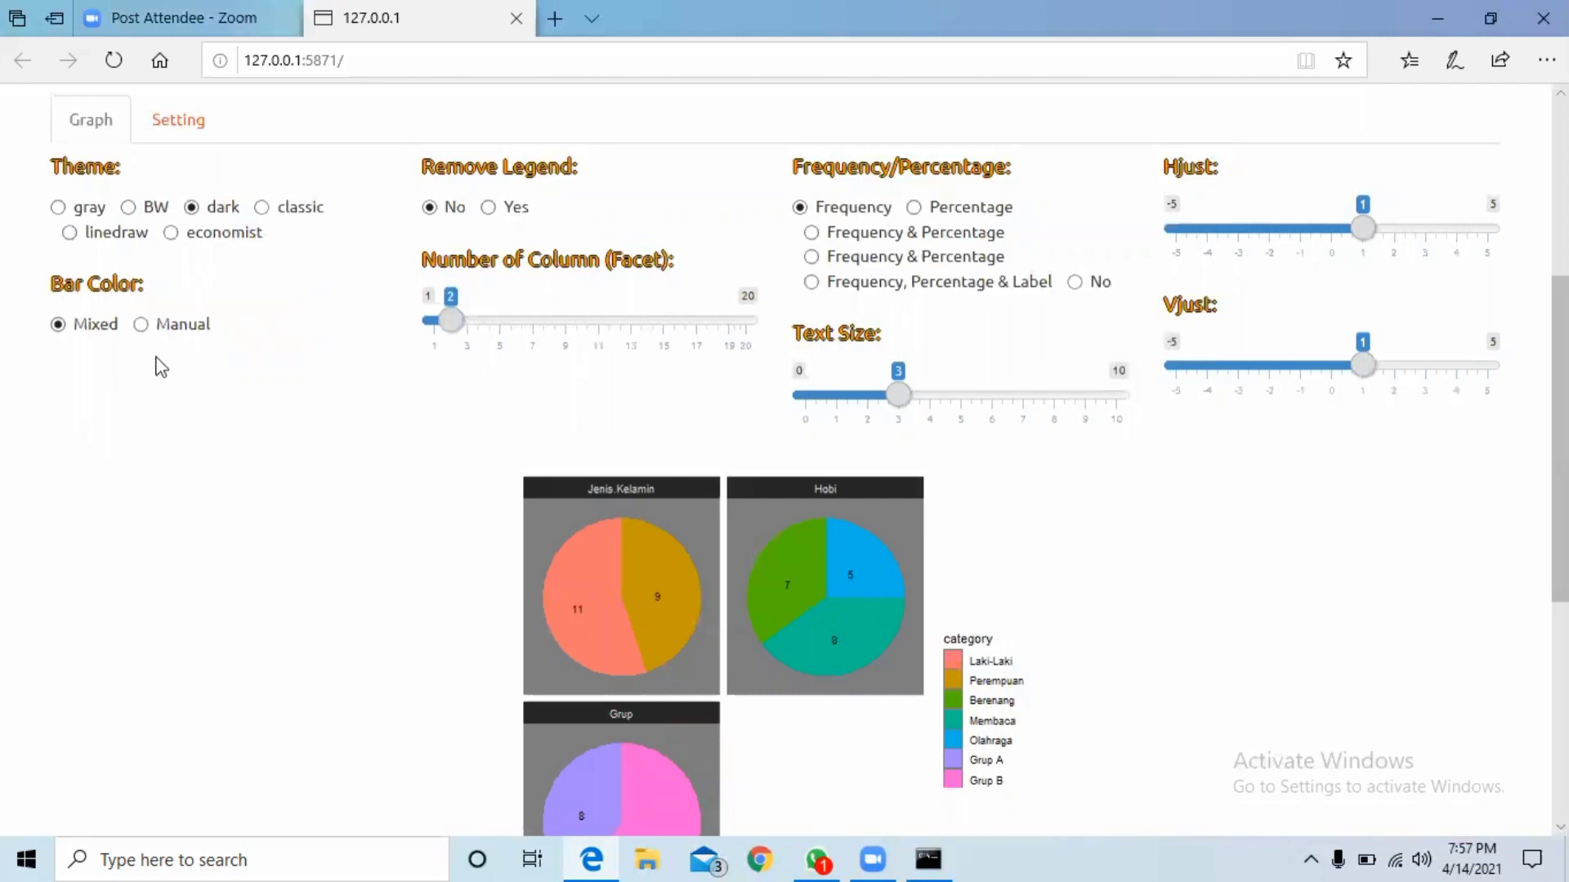
click(140, 326)
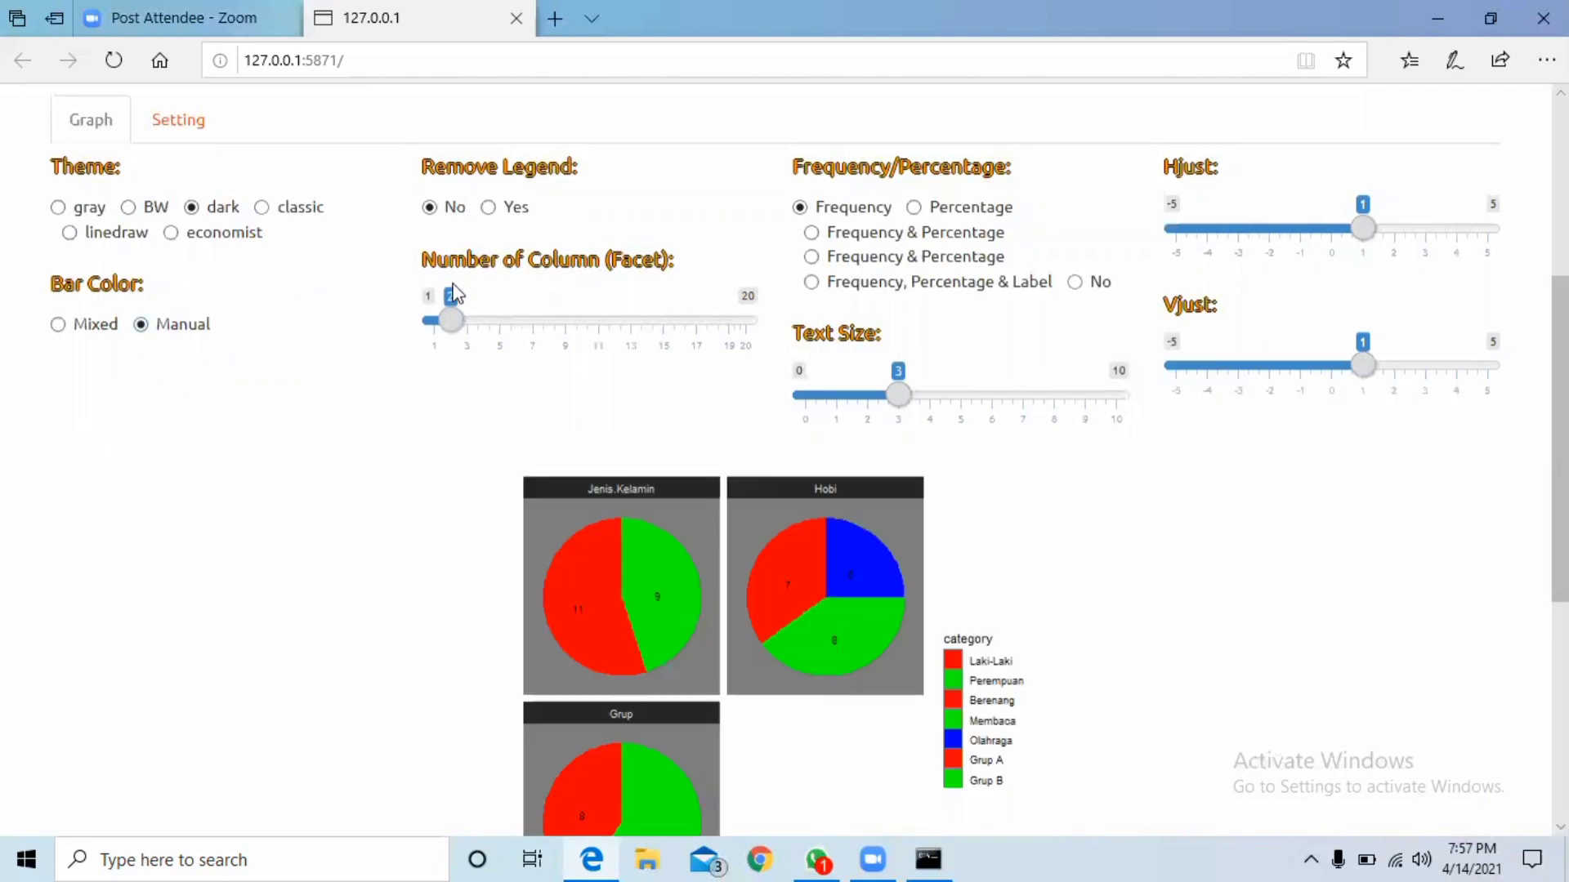
Remove the legend from the pie charts and set the number of facet columns to 3
click(489, 209)
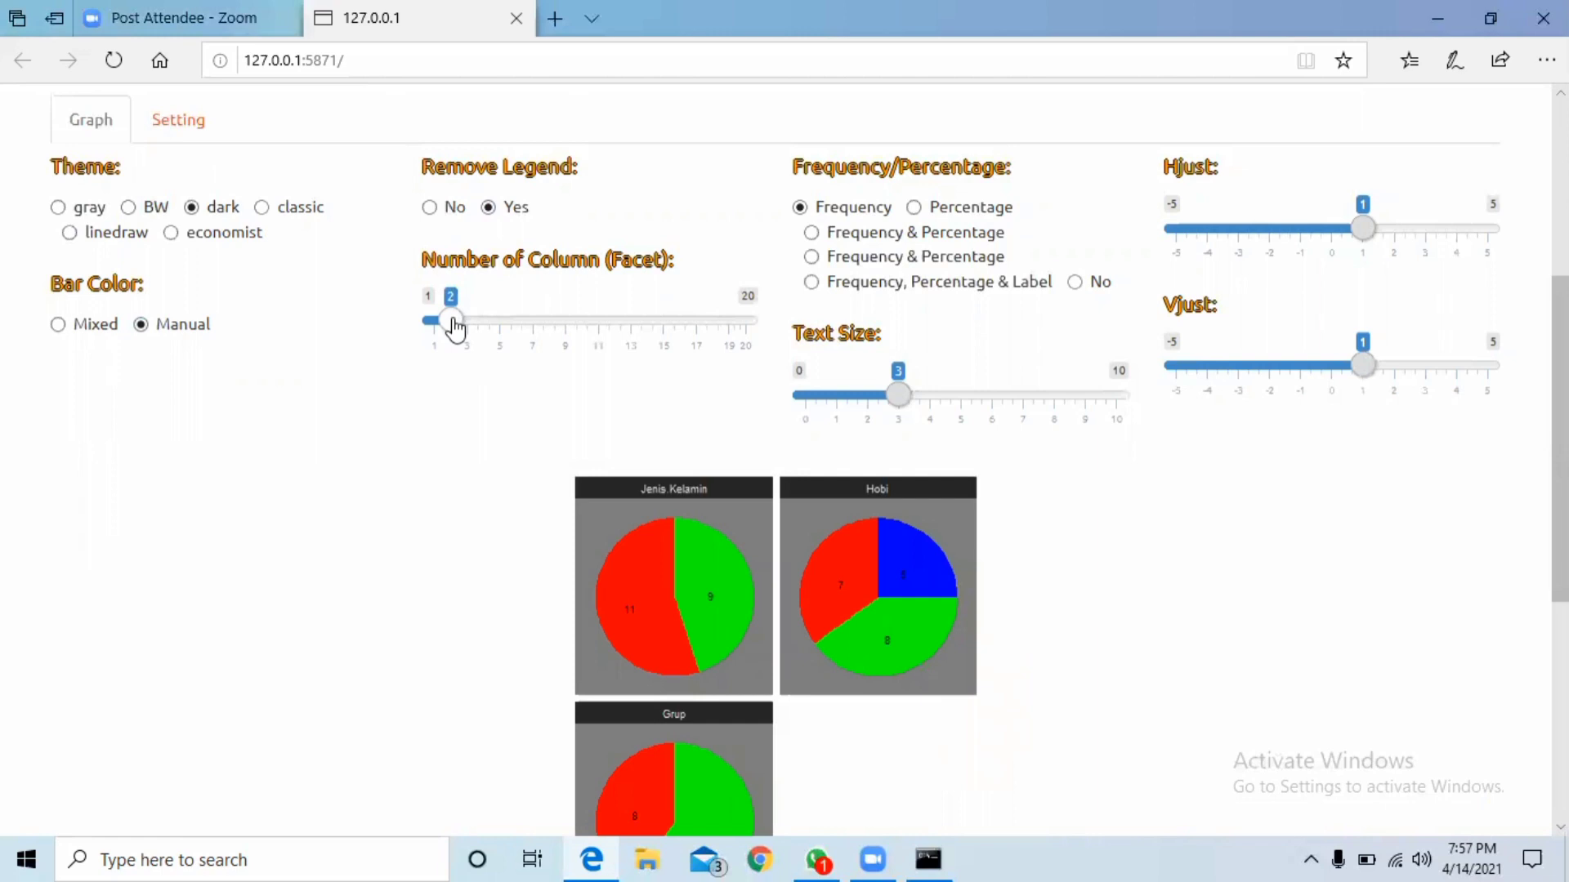
drag(458, 330, 466, 333)
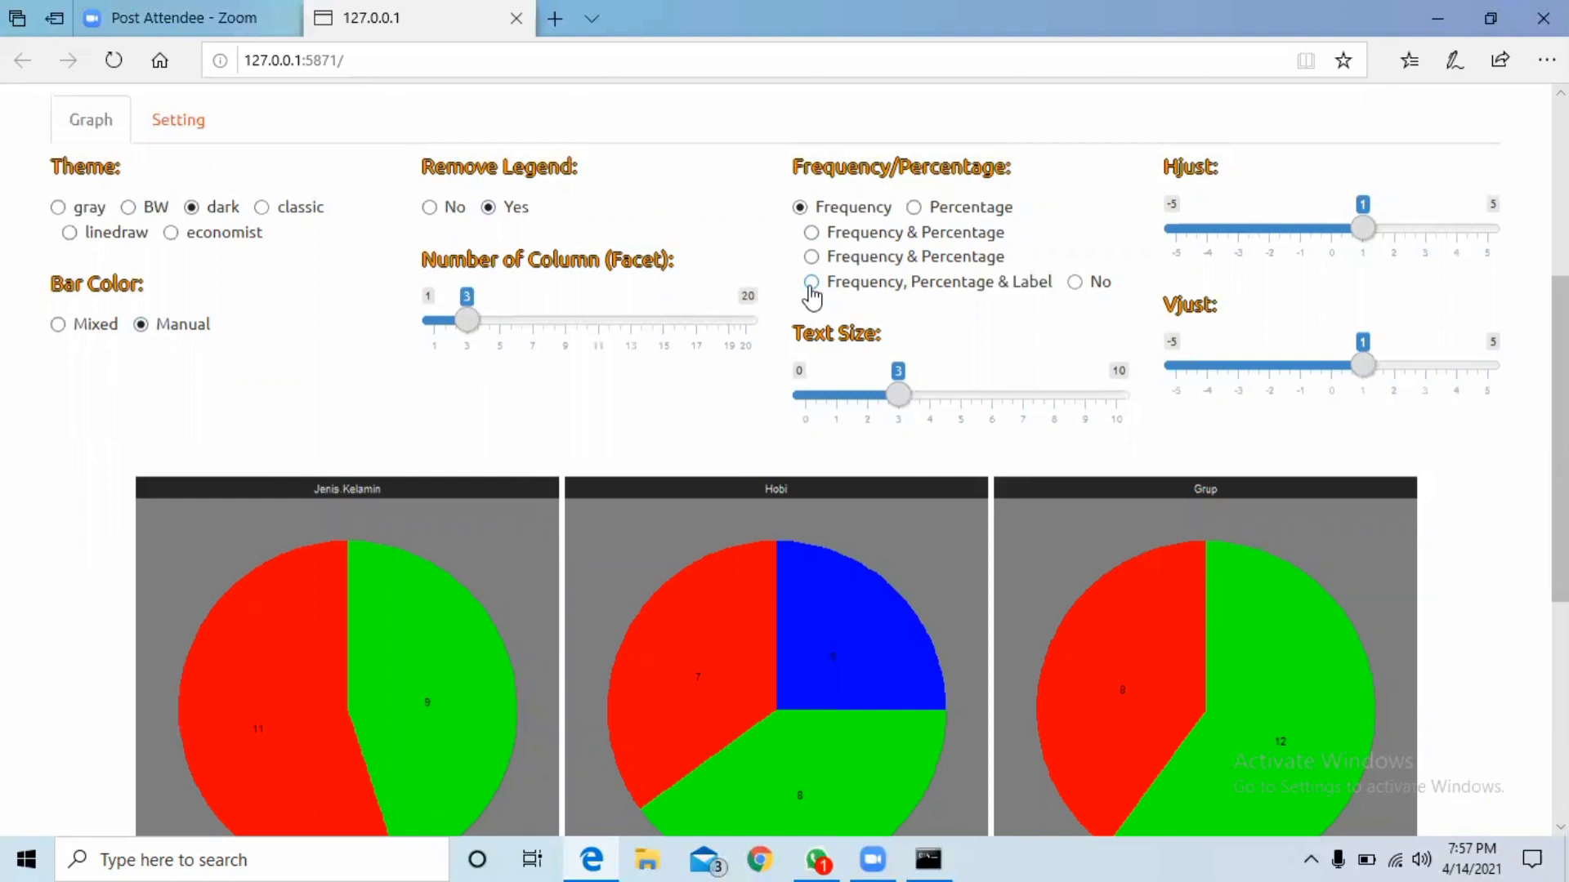
Label the slices with frequency, percentage and label, using text size 3.5, Hjust 0.9 and Vjust 0.6
click(811, 284)
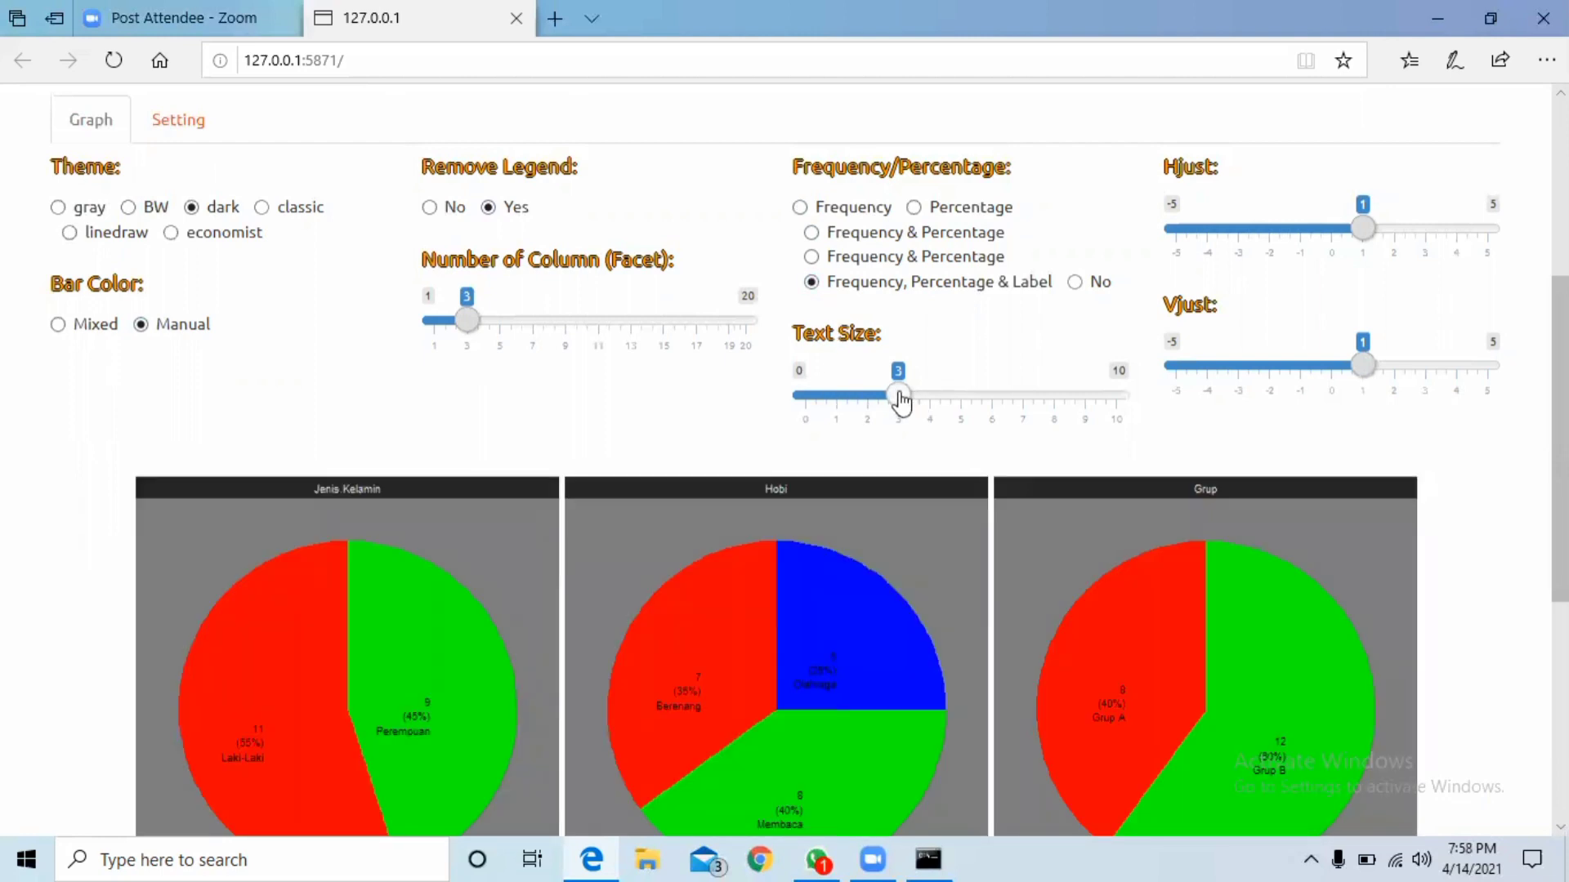
click(909, 402)
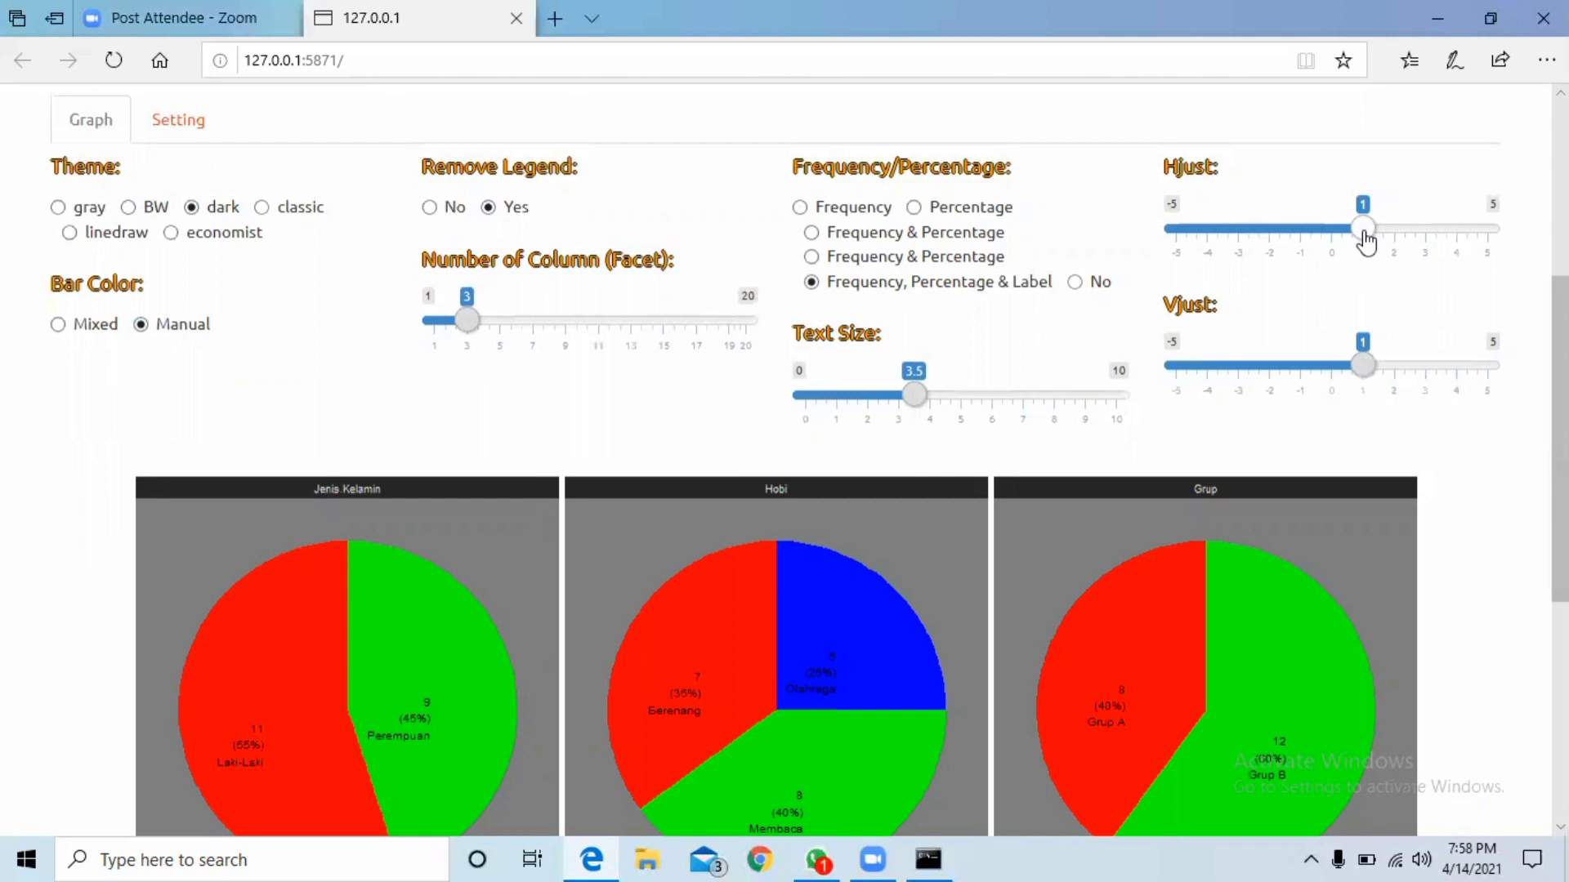
drag(1366, 241, 1363, 241)
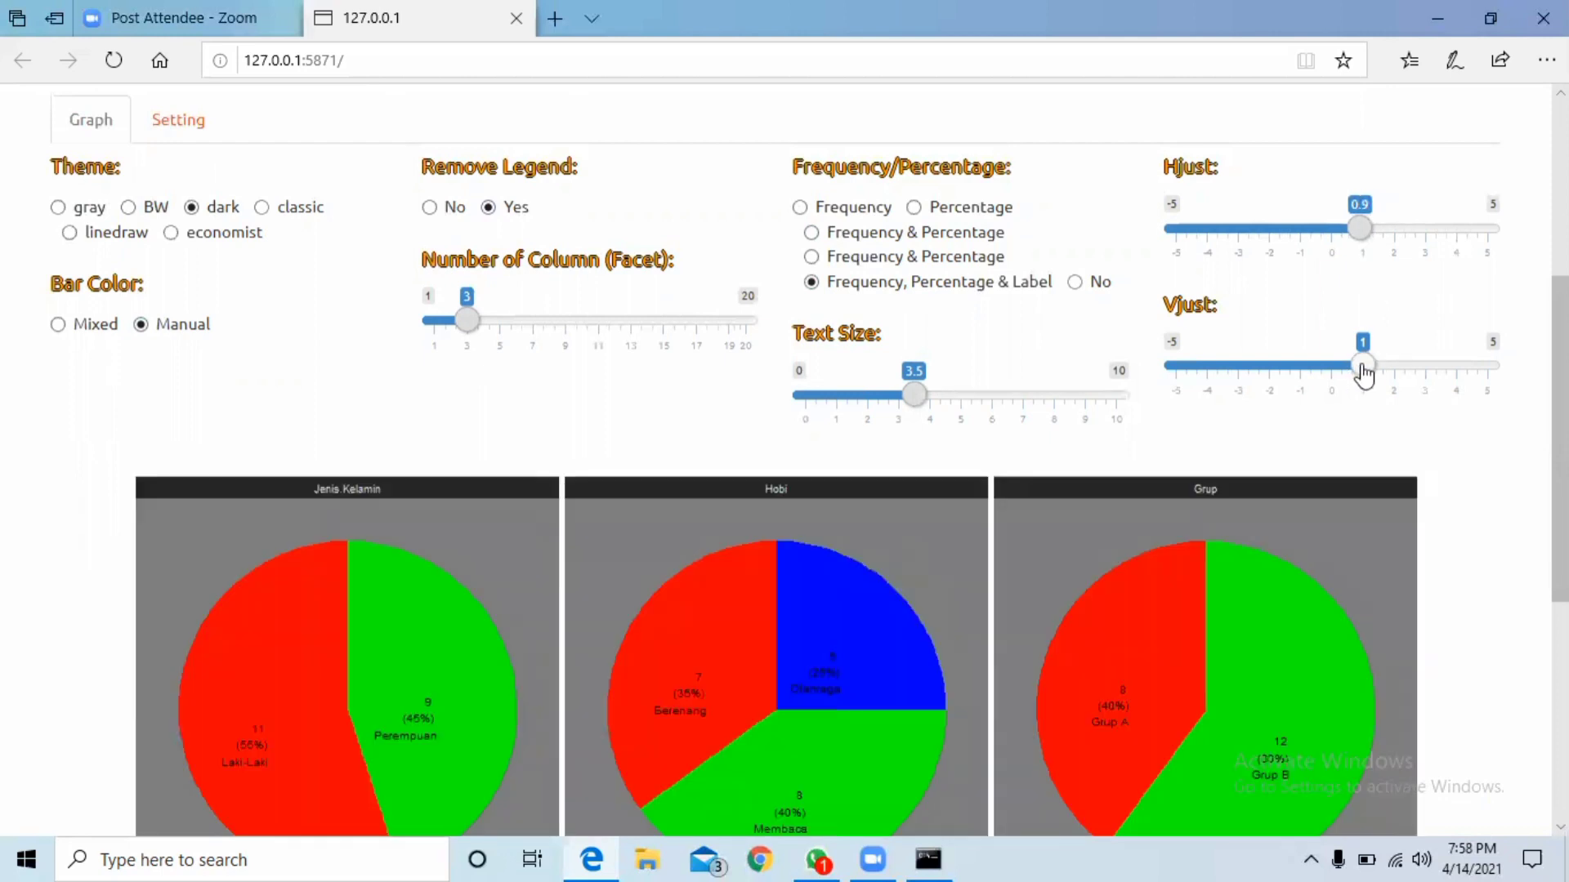
drag(1362, 366, 1351, 366)
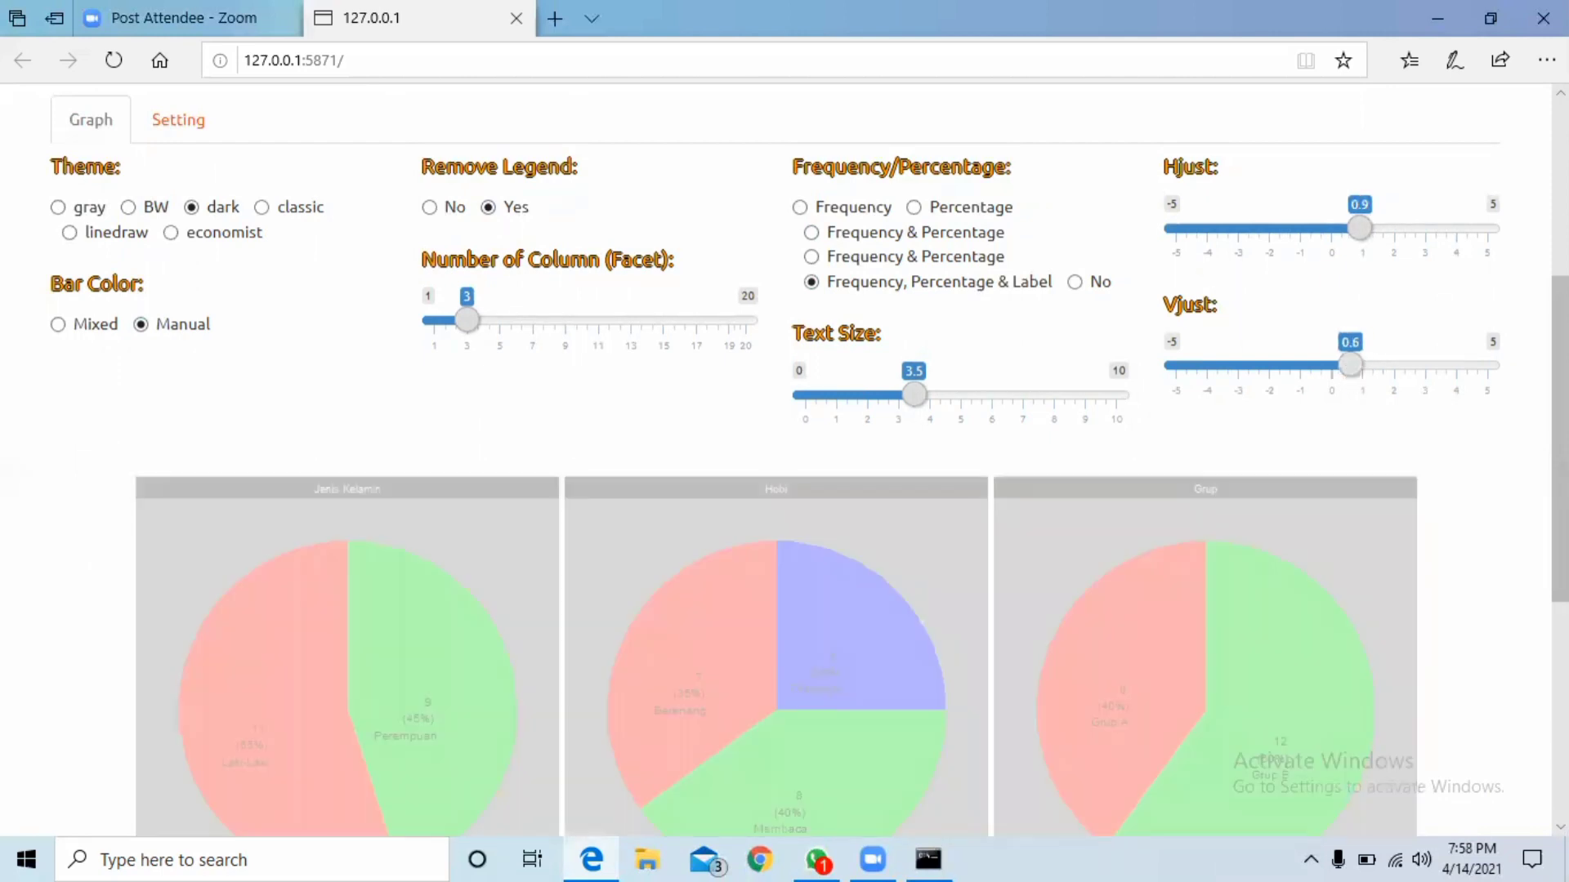
scroll(808, 462, down, 3)
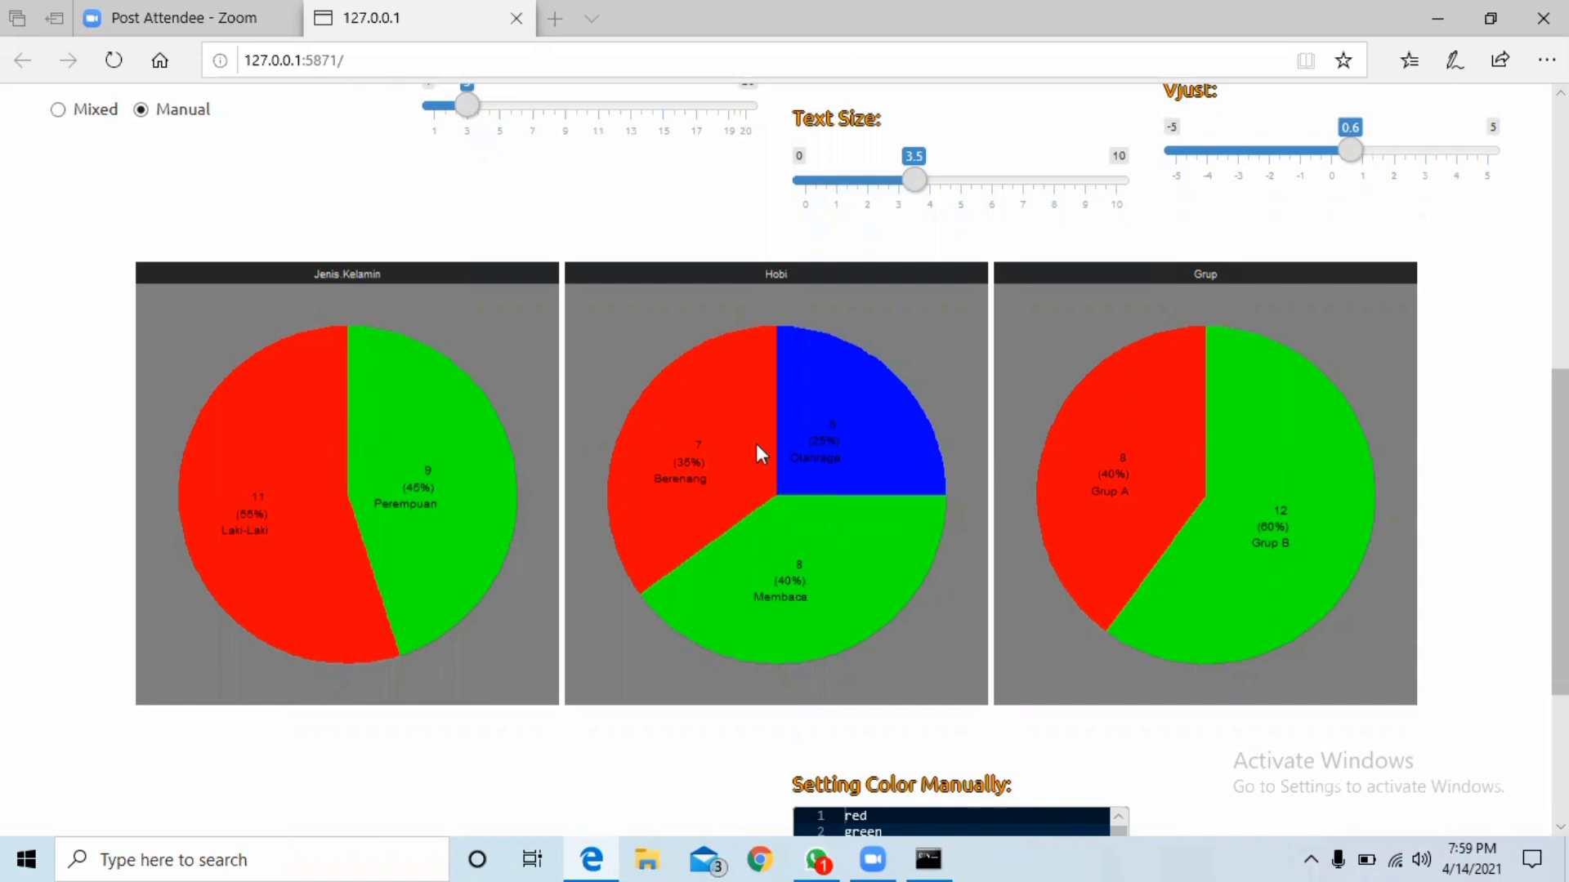
Plot an average bar graph of the numeric variables Matematika, Bahasa.Indonesia, Biologi and Kimia
scroll(785, 457, up, 2)
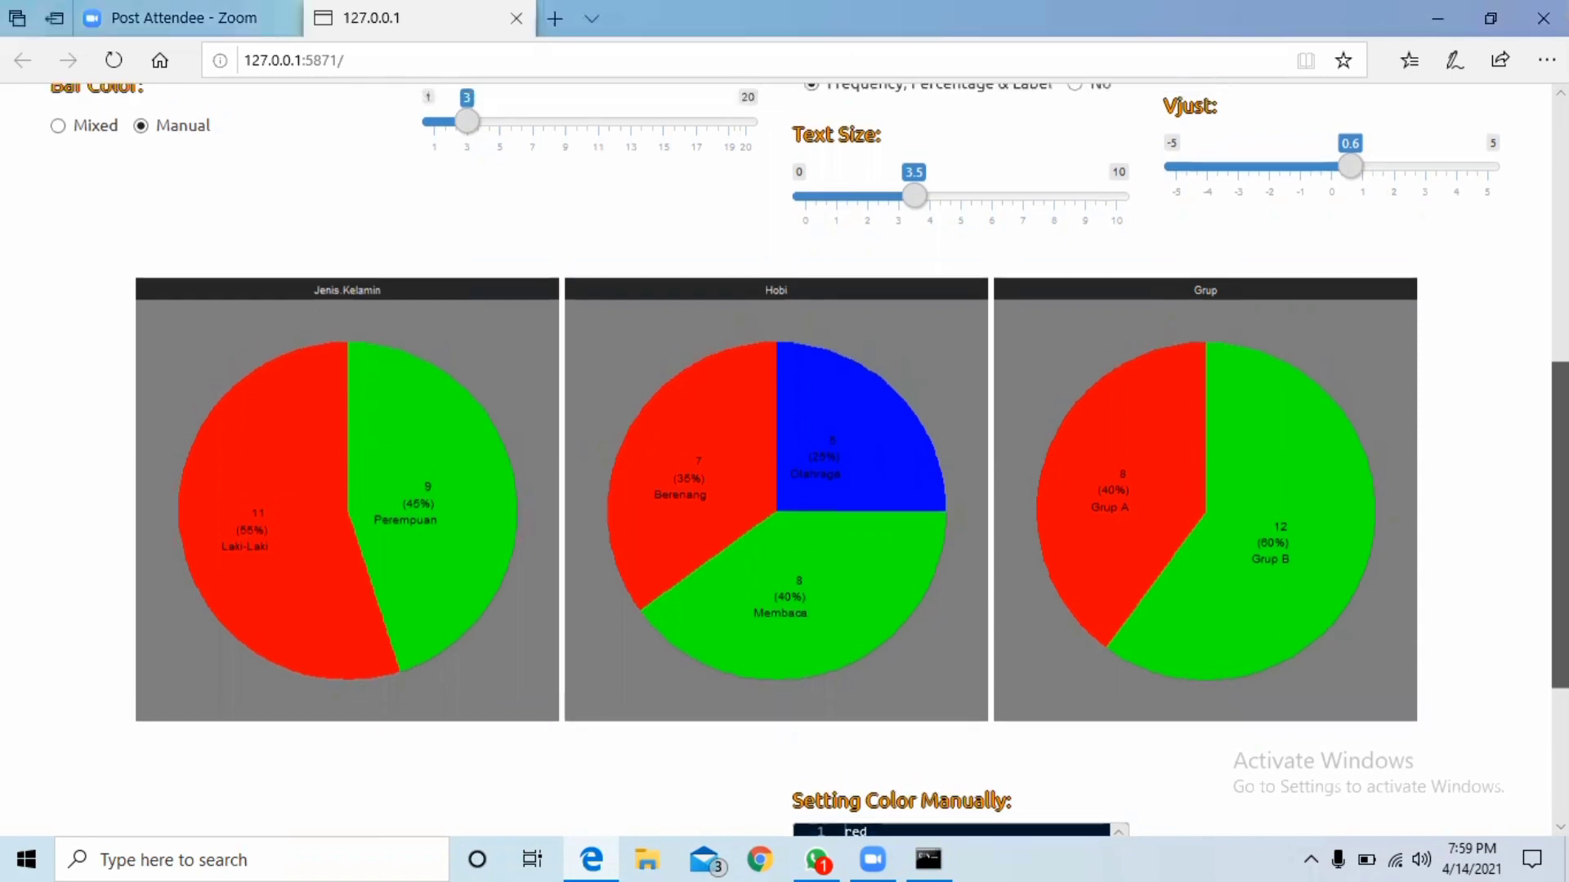
scroll(572, 660, up, 6)
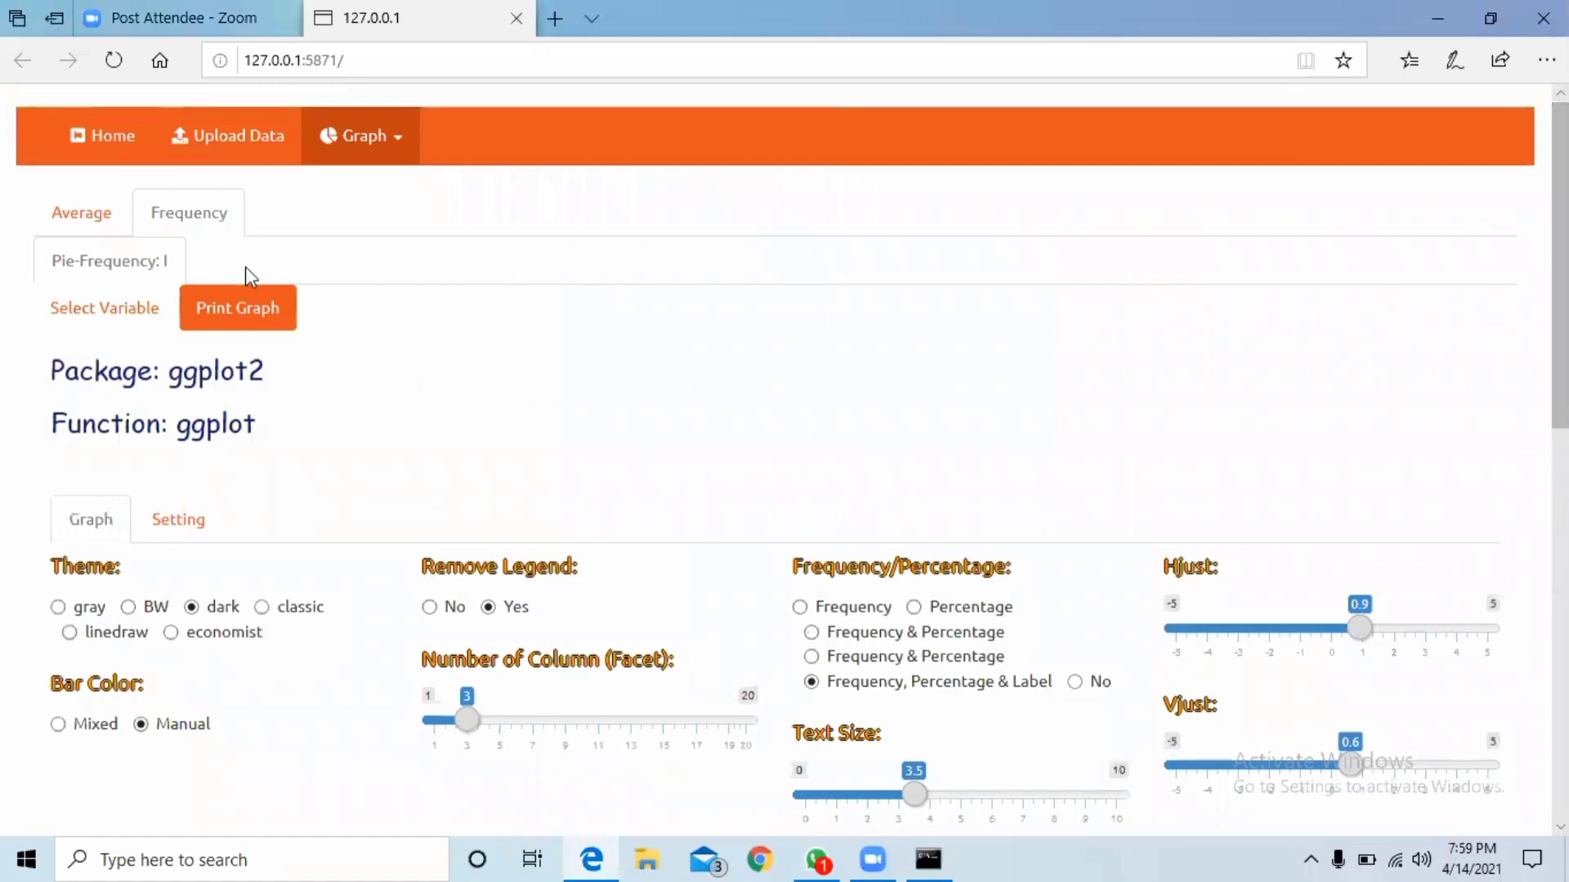
click(392, 139)
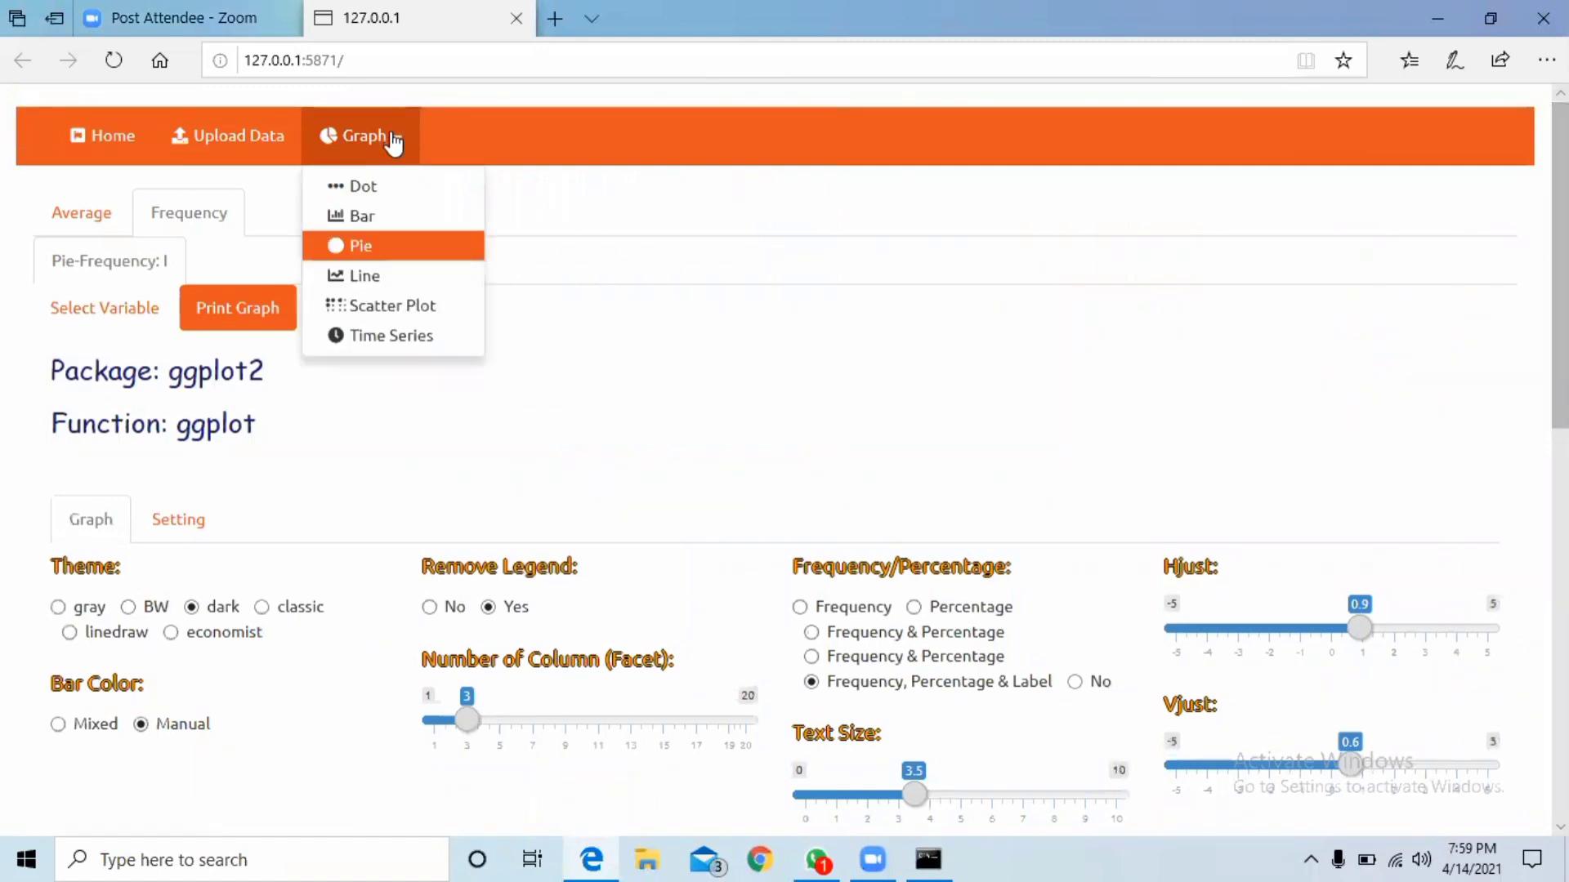
click(386, 217)
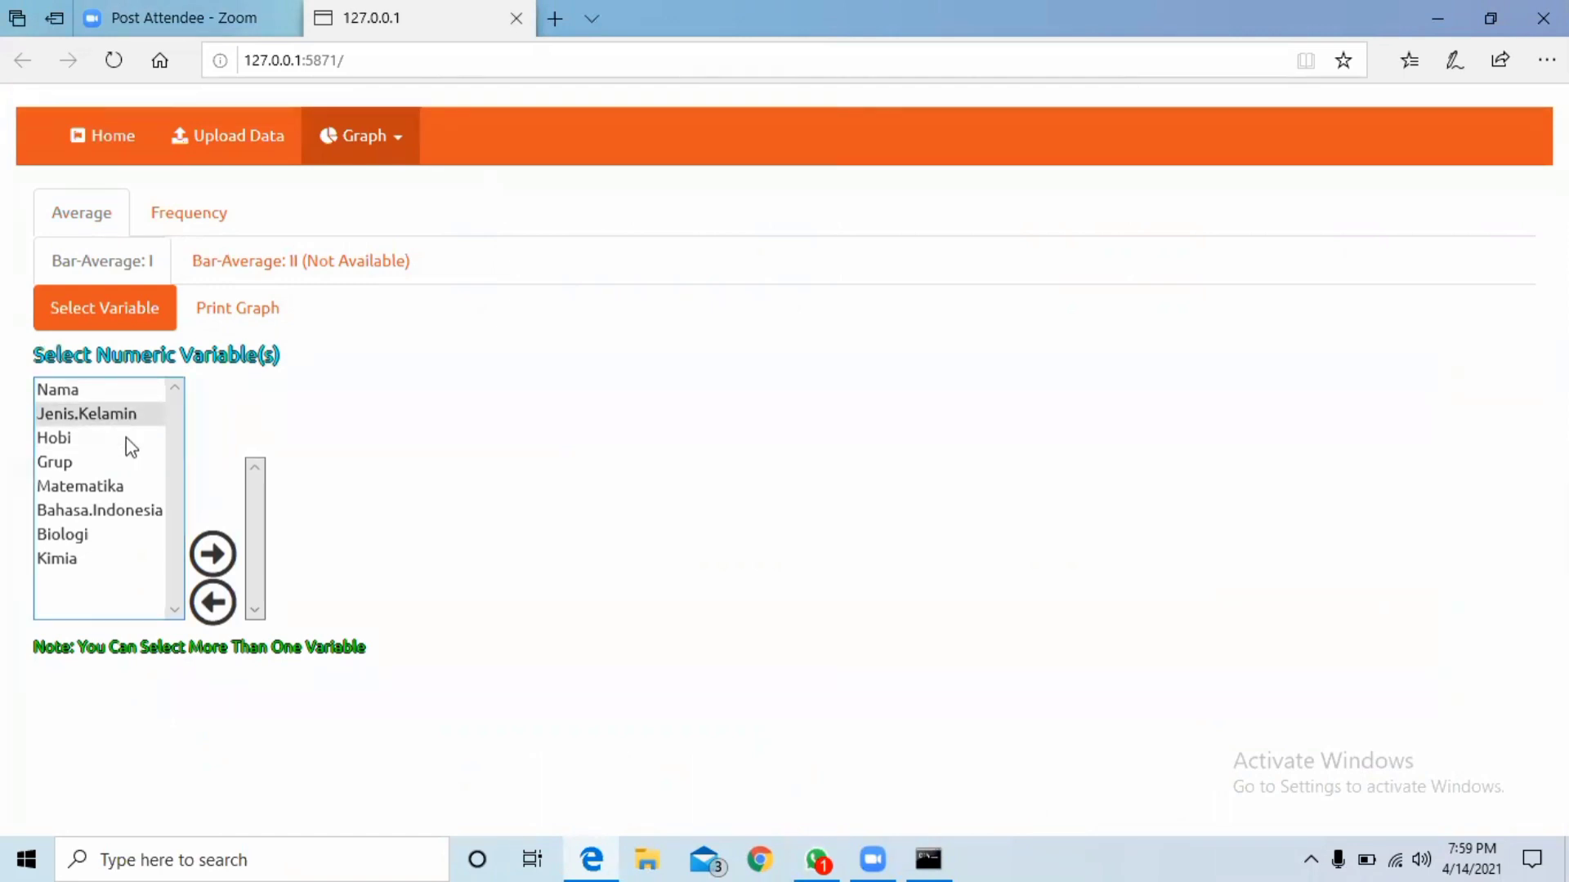
click(110, 486)
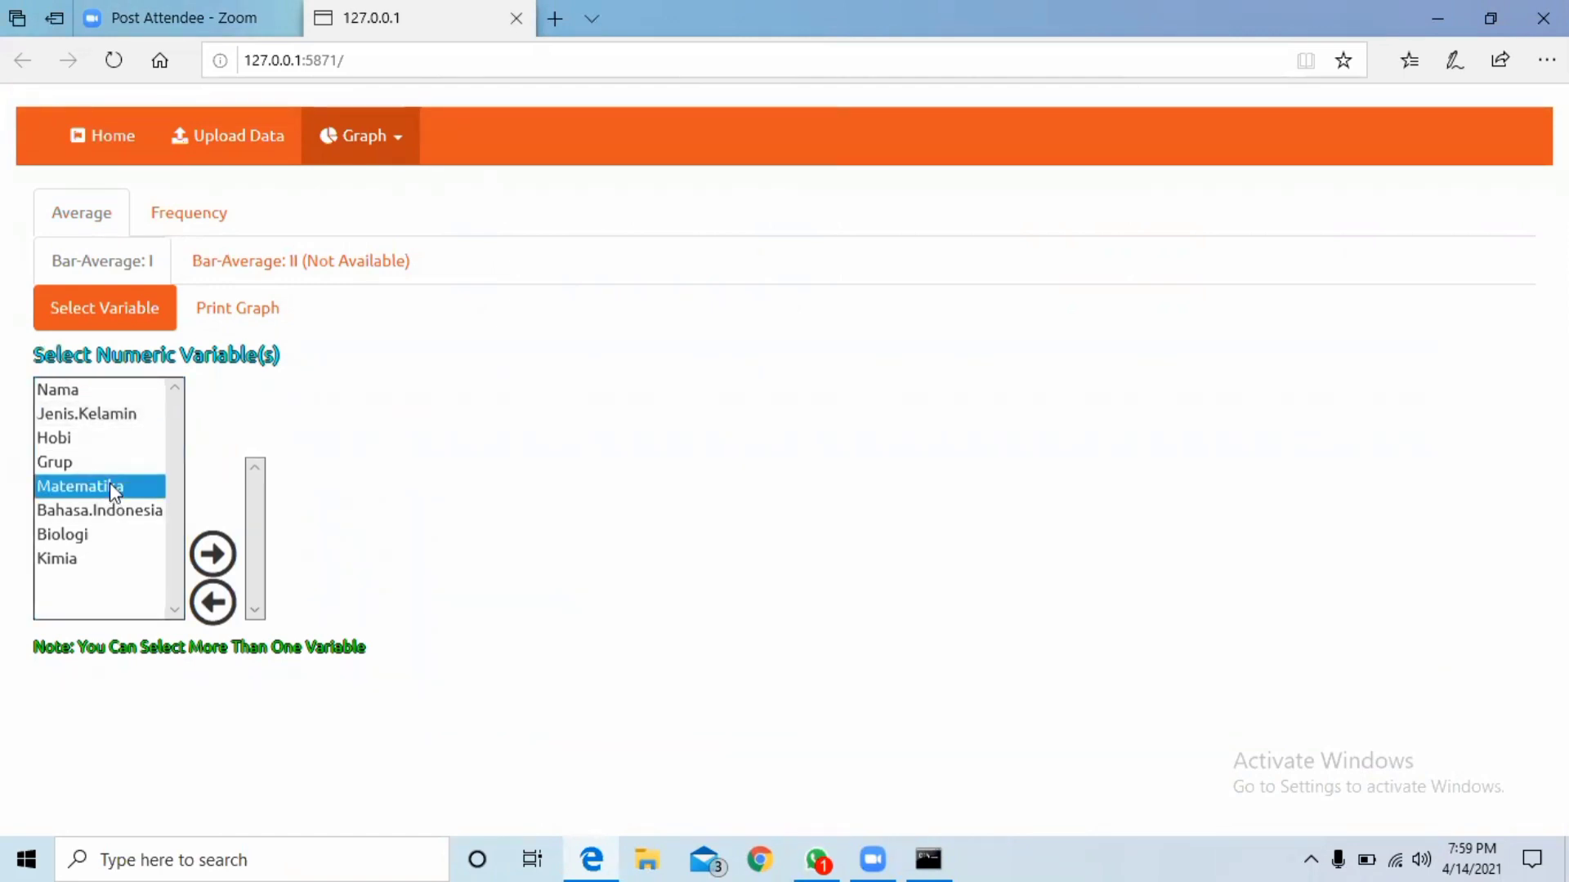
key(shift+Down)
key(shift+Down)
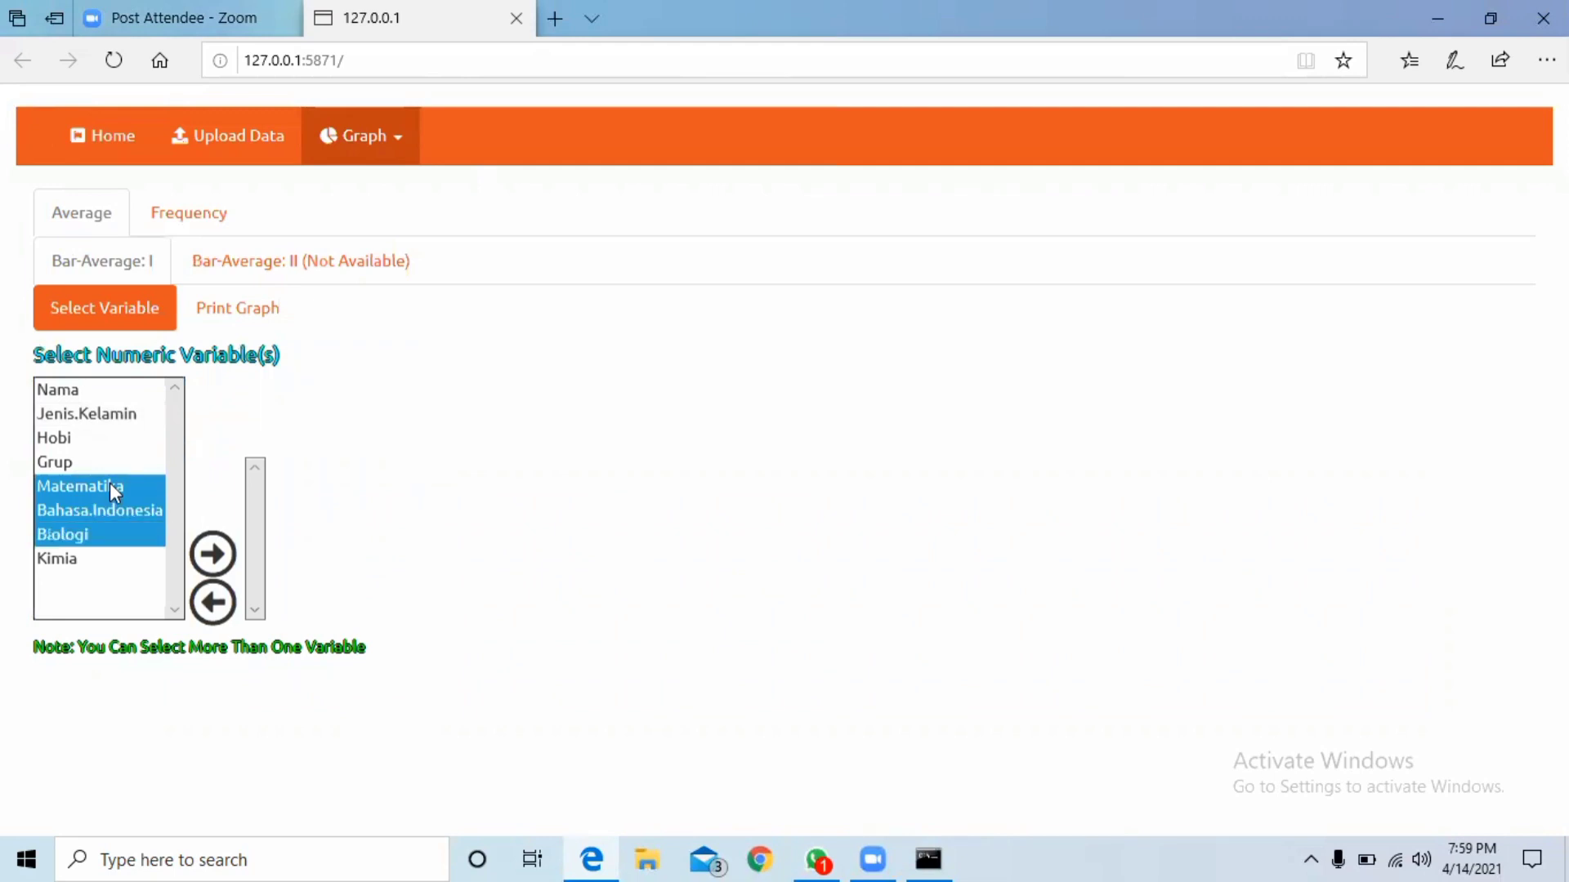
key(shift+Down)
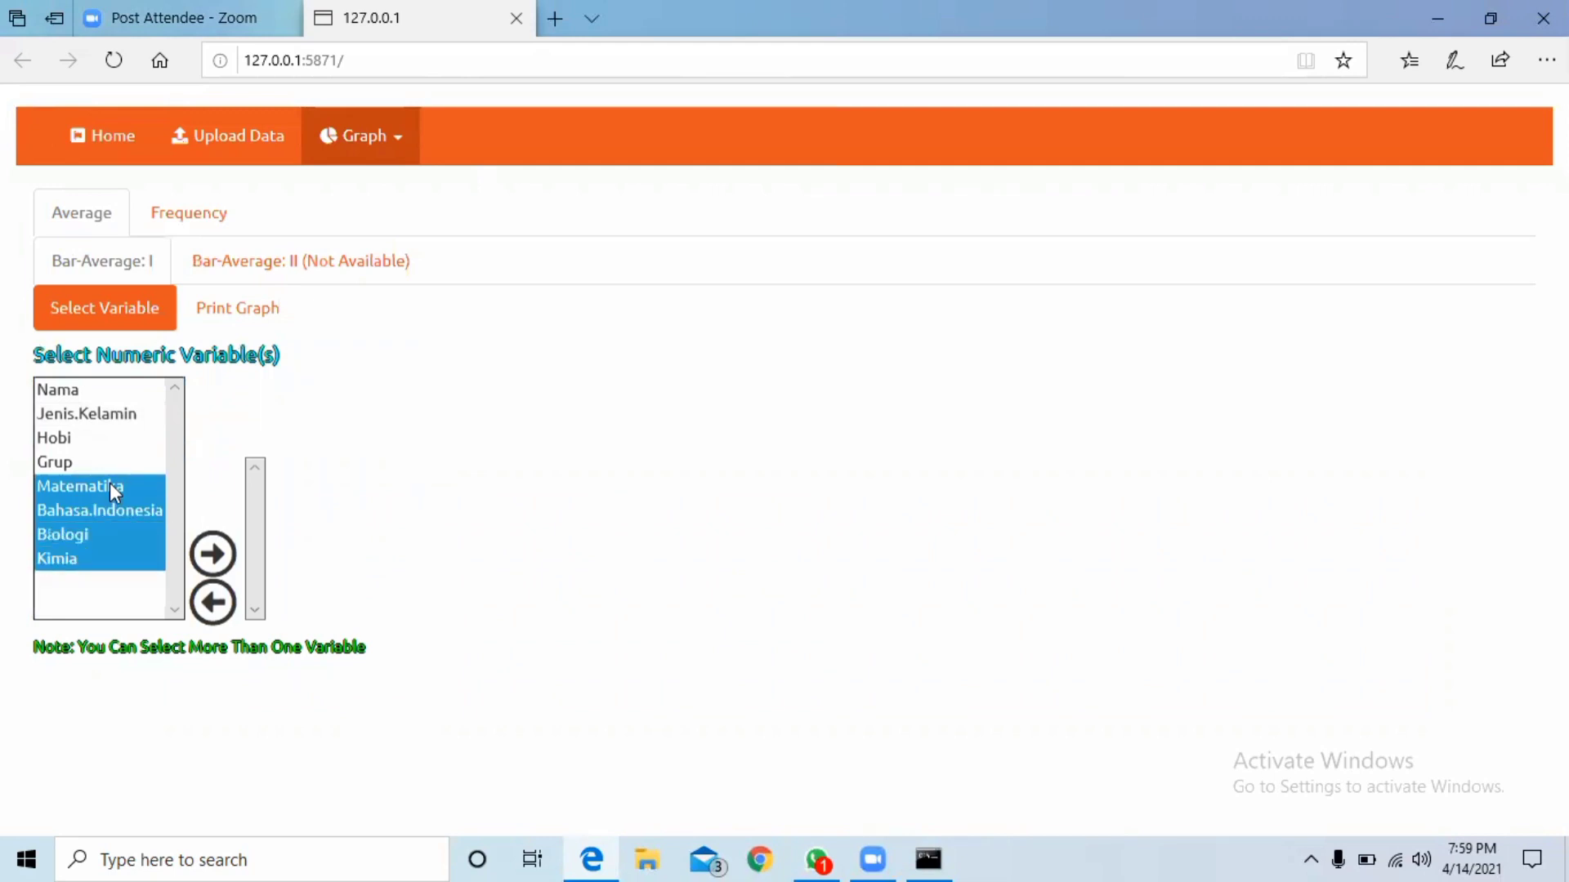
click(210, 552)
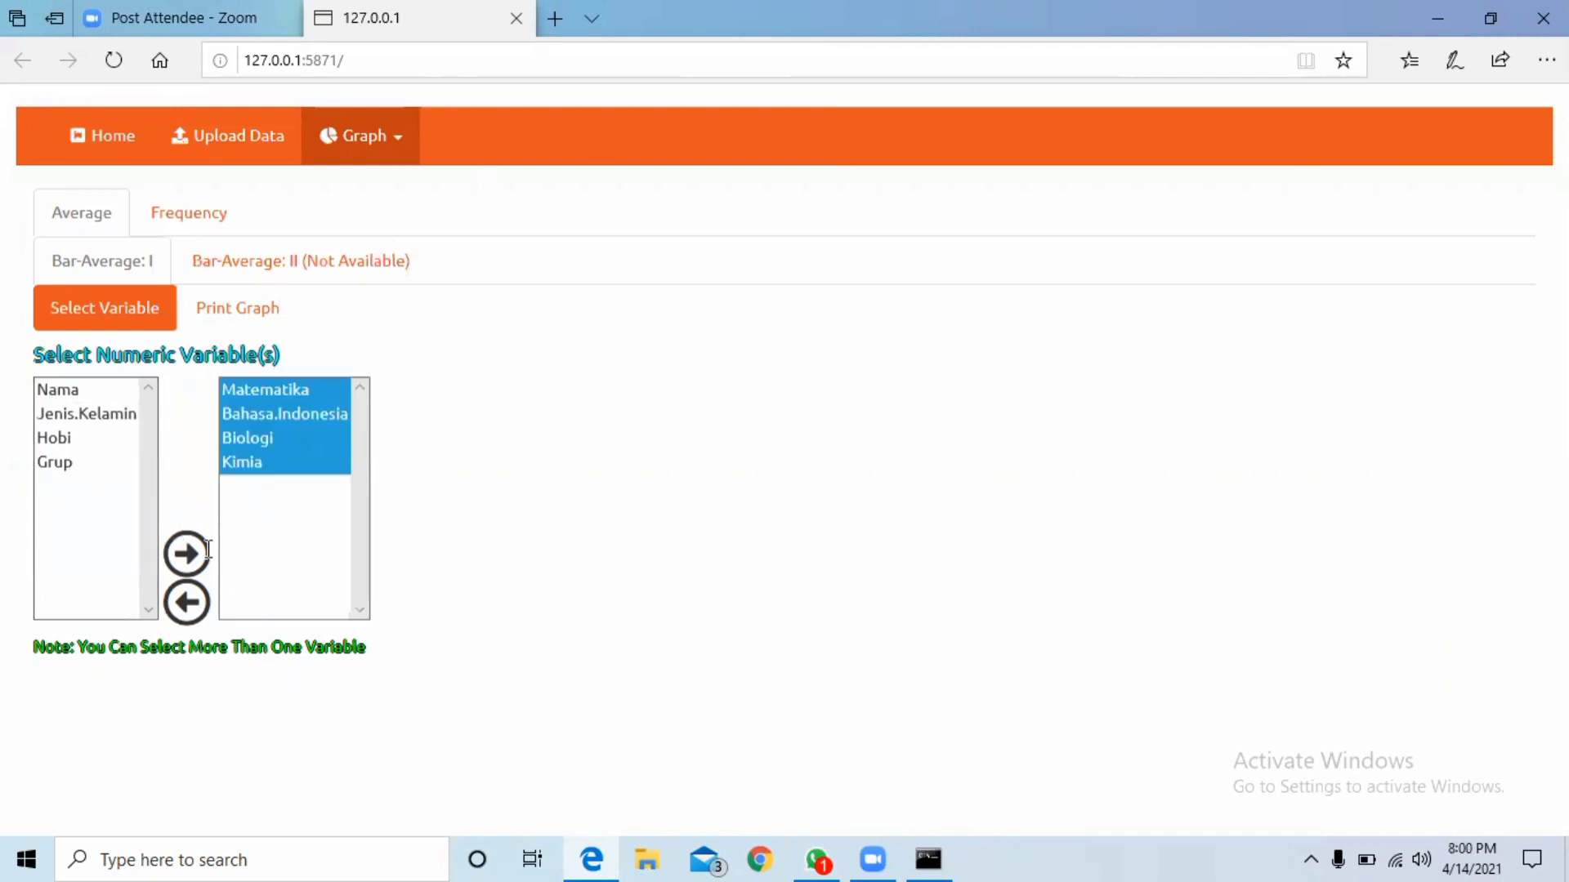
click(251, 316)
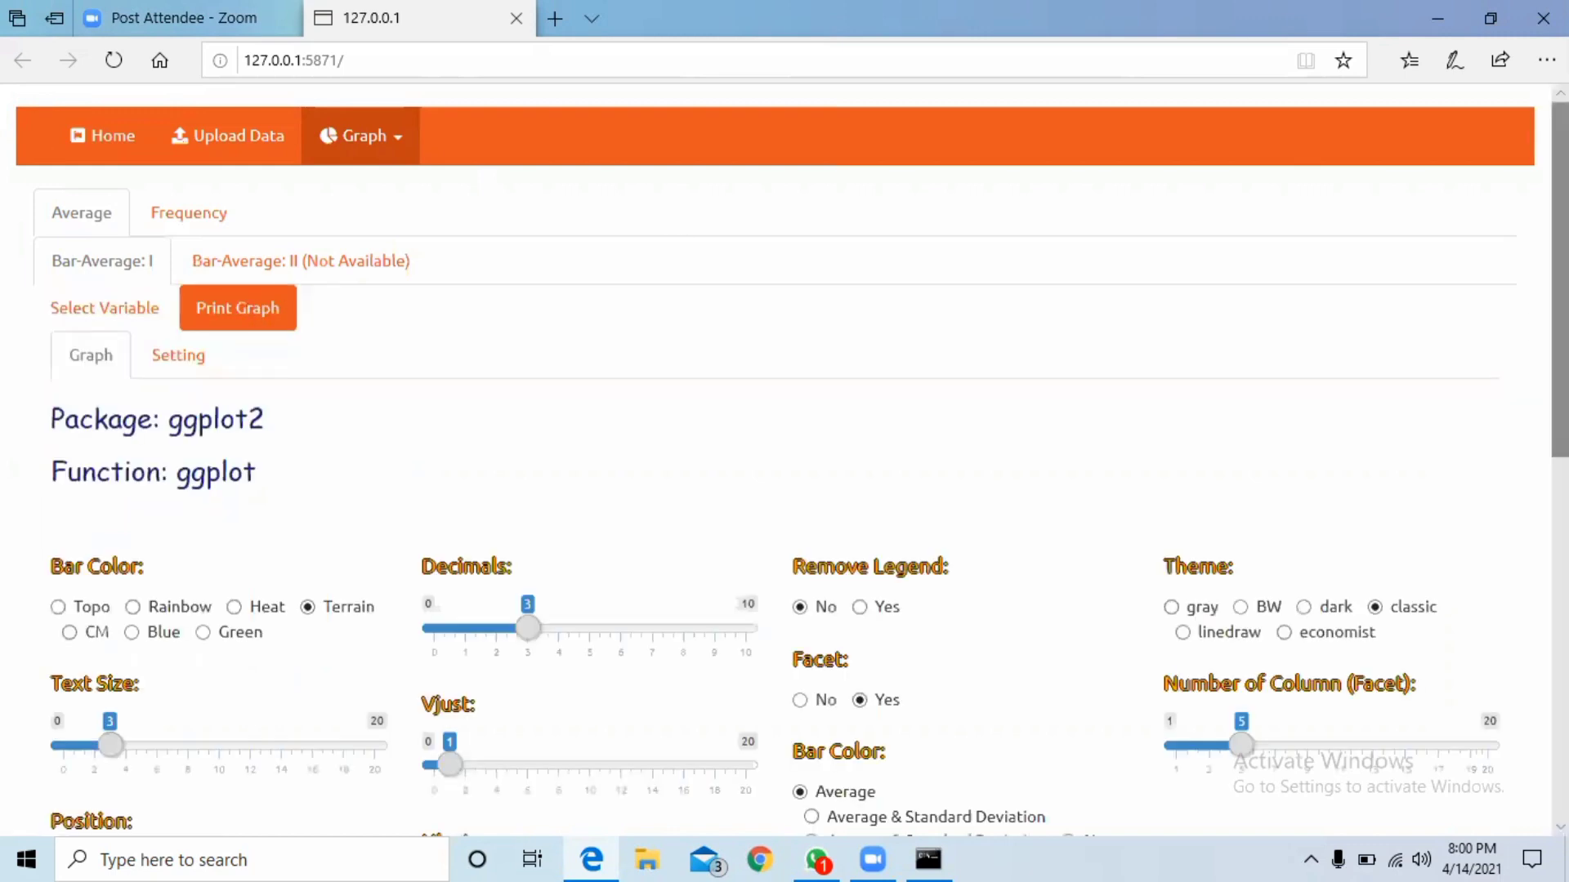
Color the average bars with the CM palette and set their text size to 4.5
scroll(784, 458, down, 3)
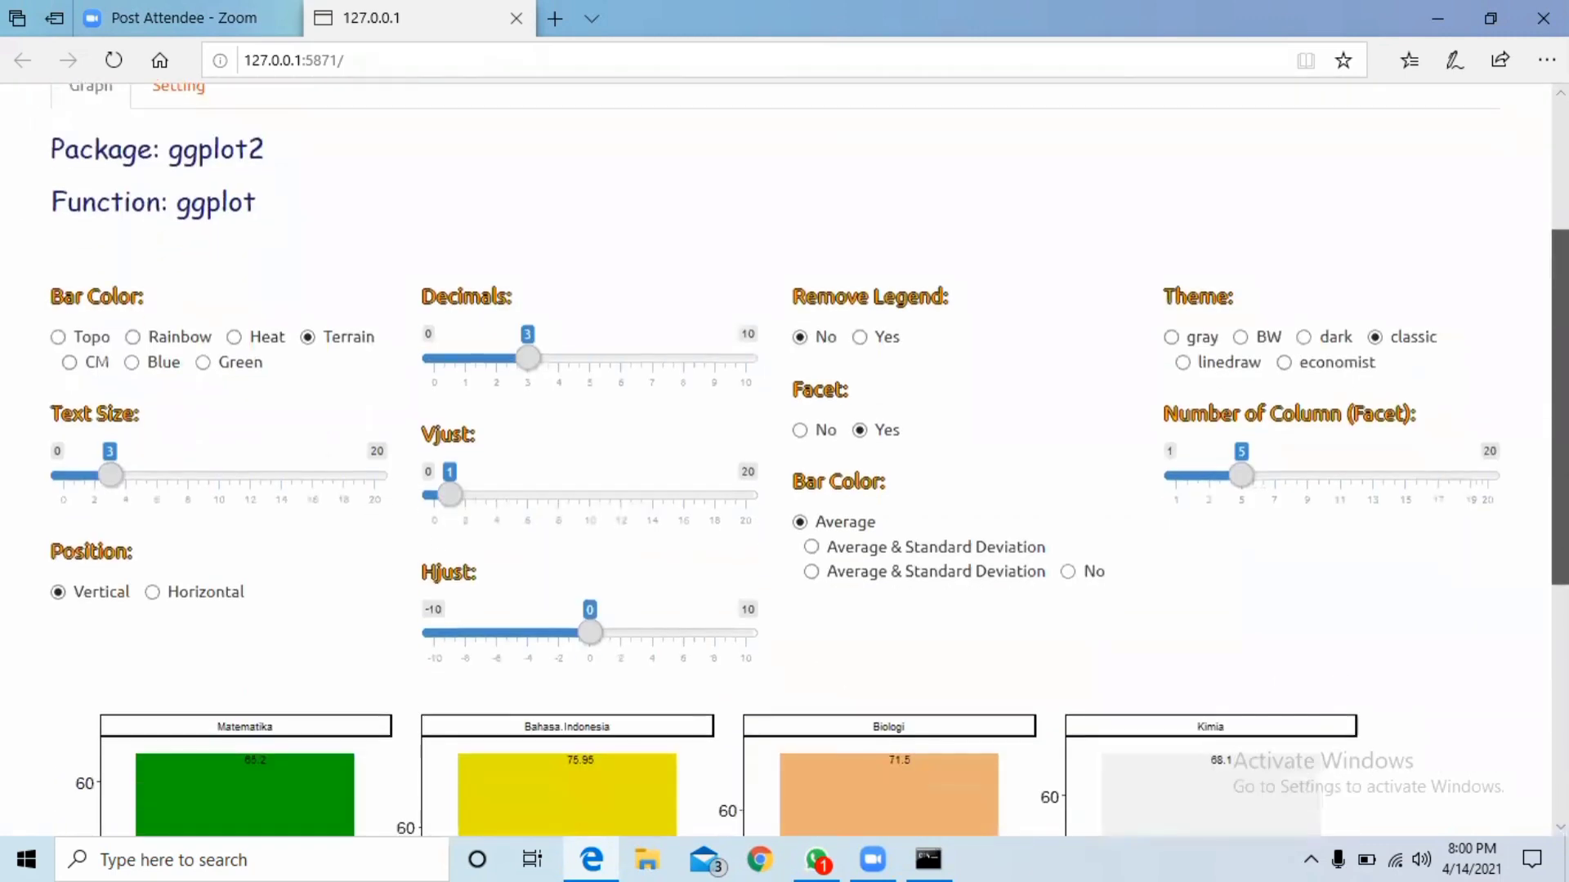
scroll(1478, 502, down, 2)
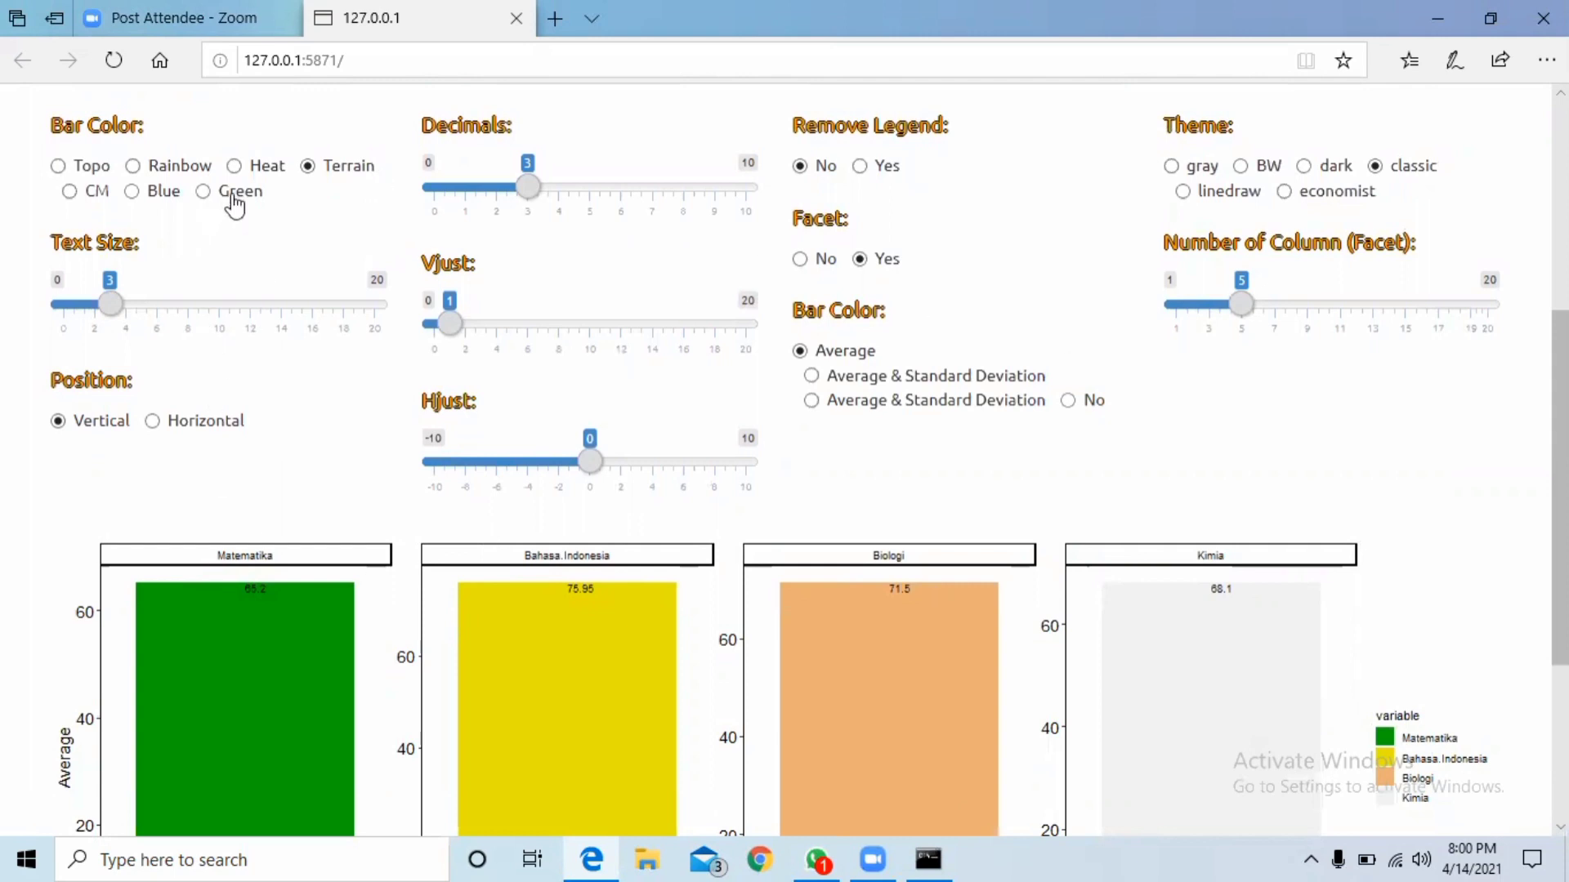
click(70, 192)
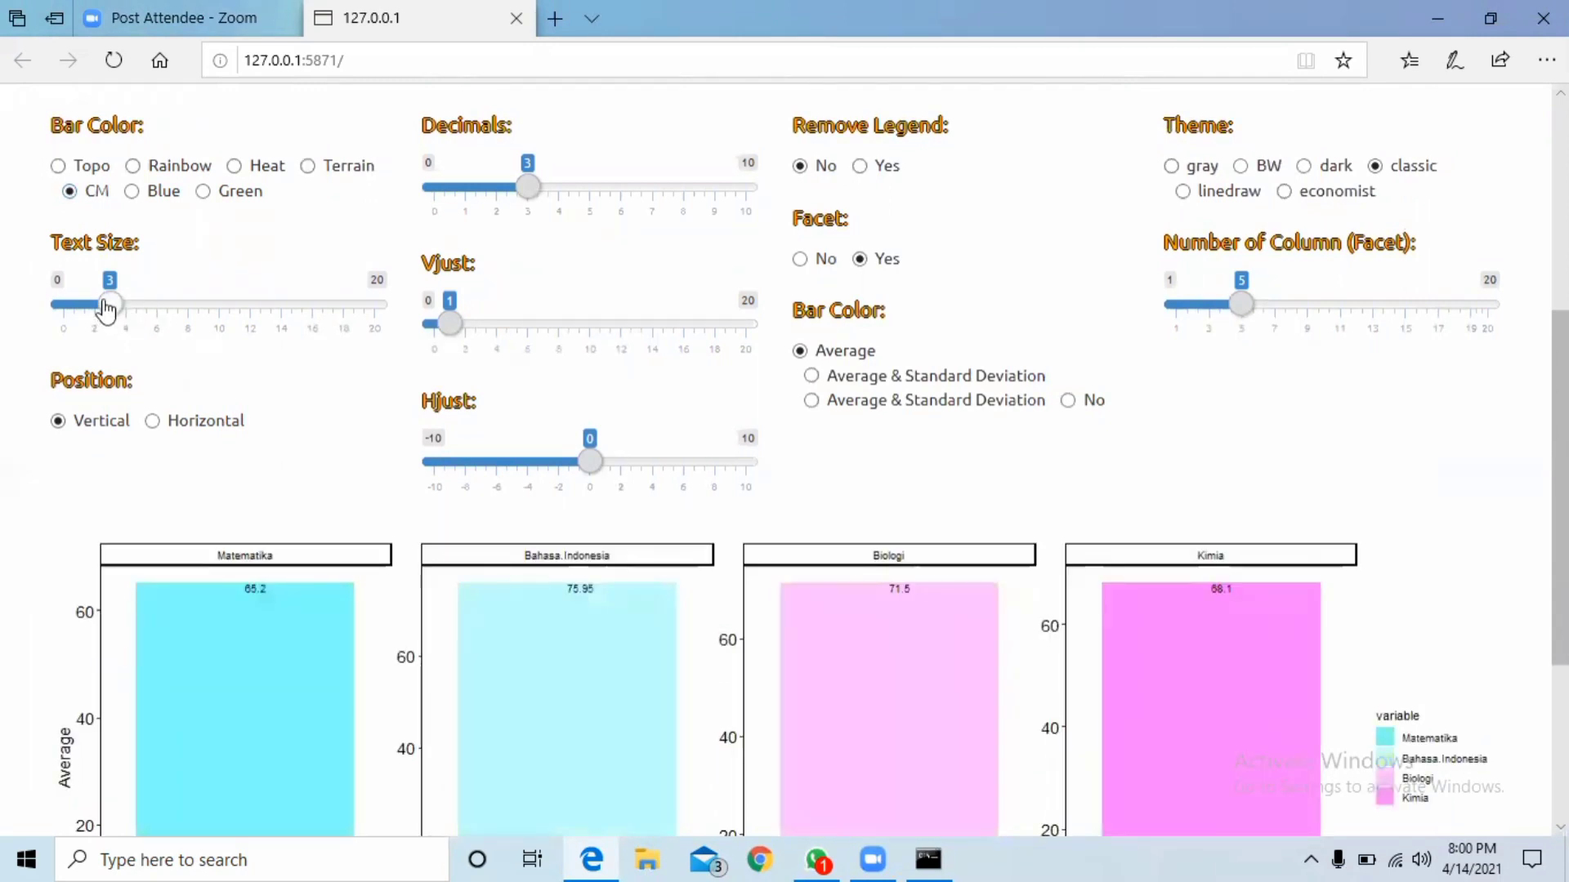
drag(109, 309, 131, 310)
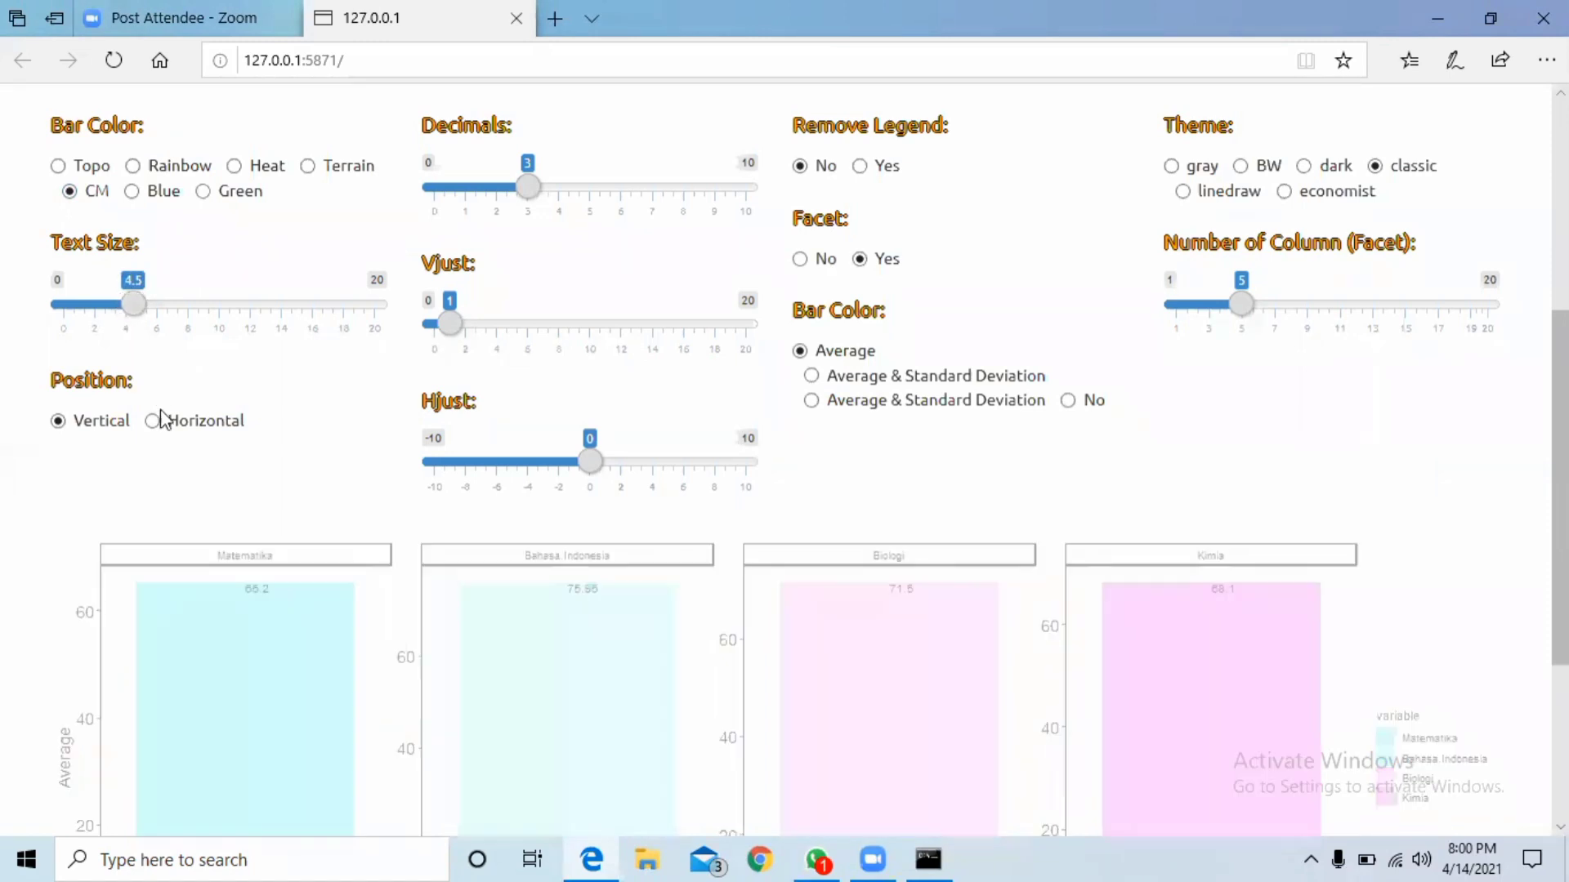
Make the bars horizontal and adjust their value labels to Vjust 2.2 and Hjust 0.6
click(152, 422)
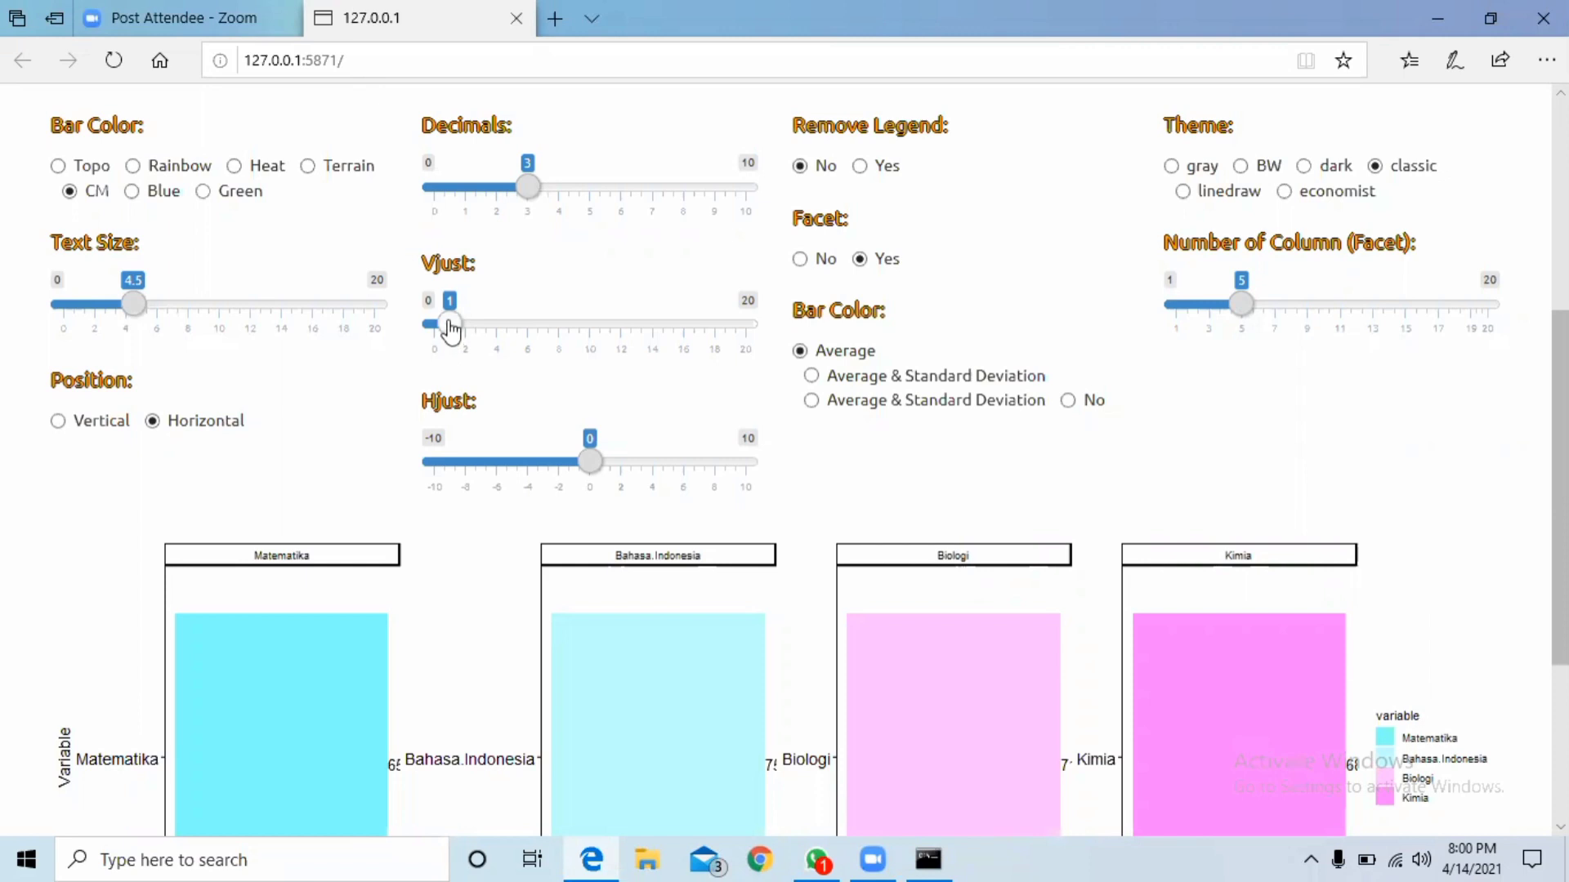
drag(450, 330, 469, 335)
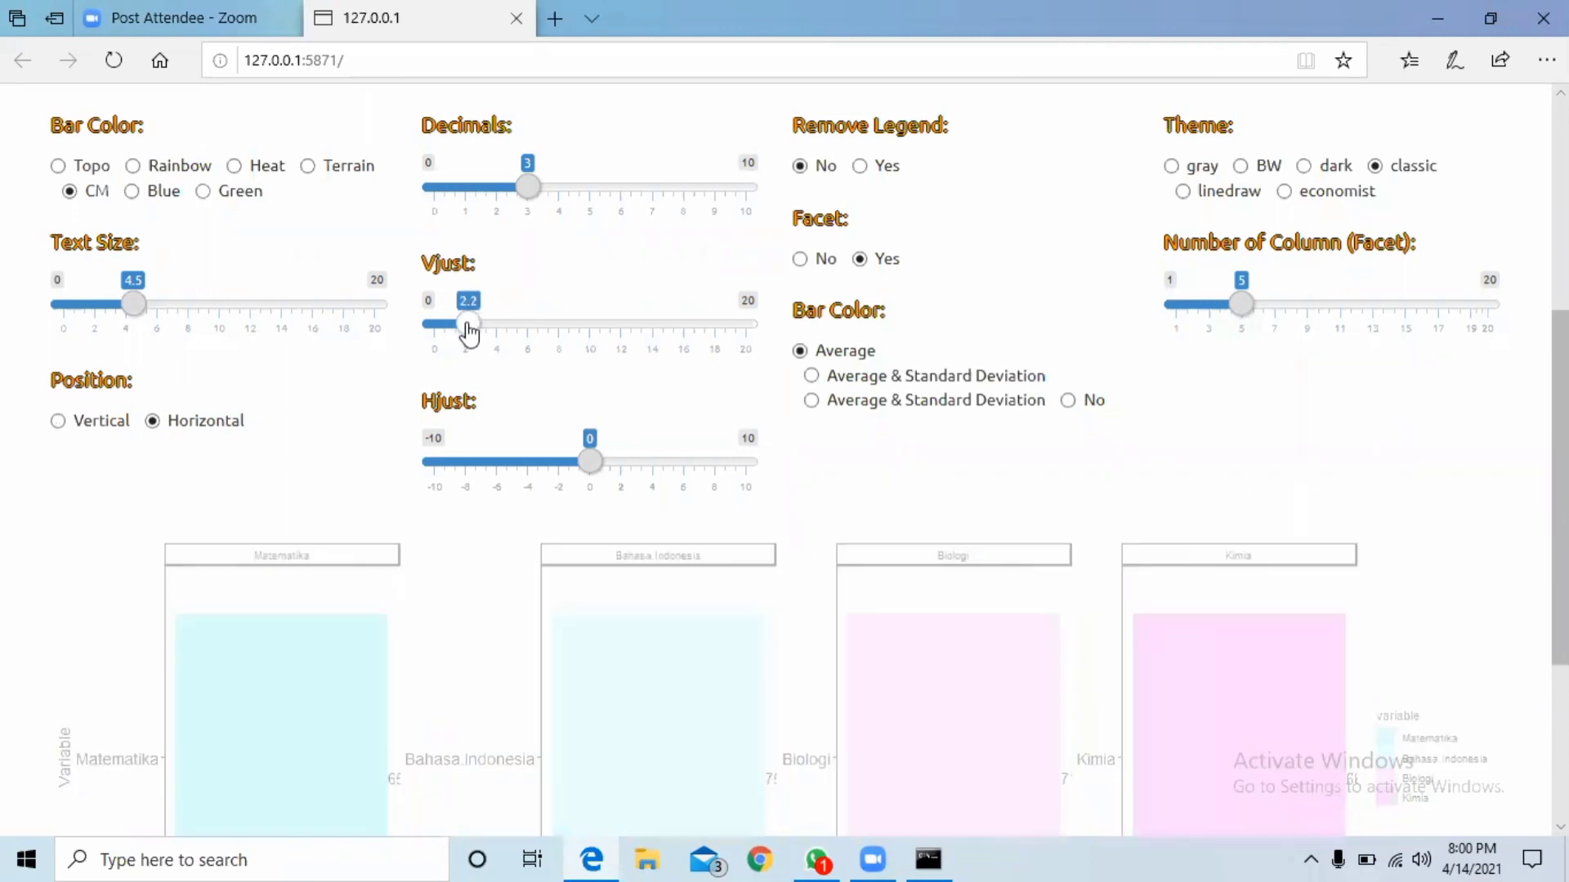
drag(589, 470, 599, 467)
Remove the legend from the average bar graph and turn off faceting
click(860, 168)
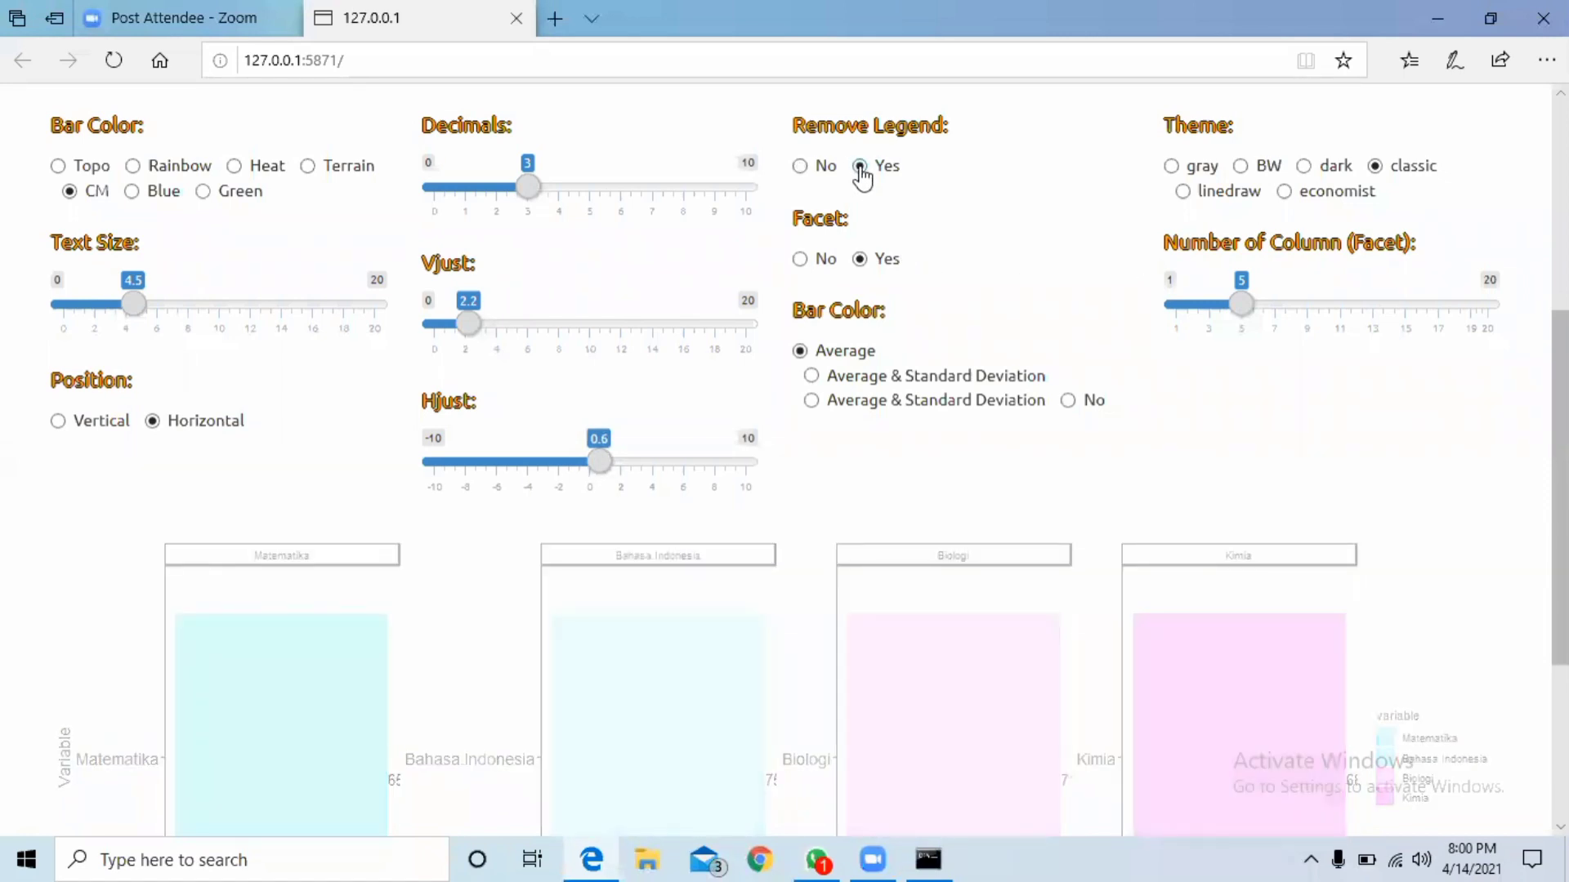
click(800, 261)
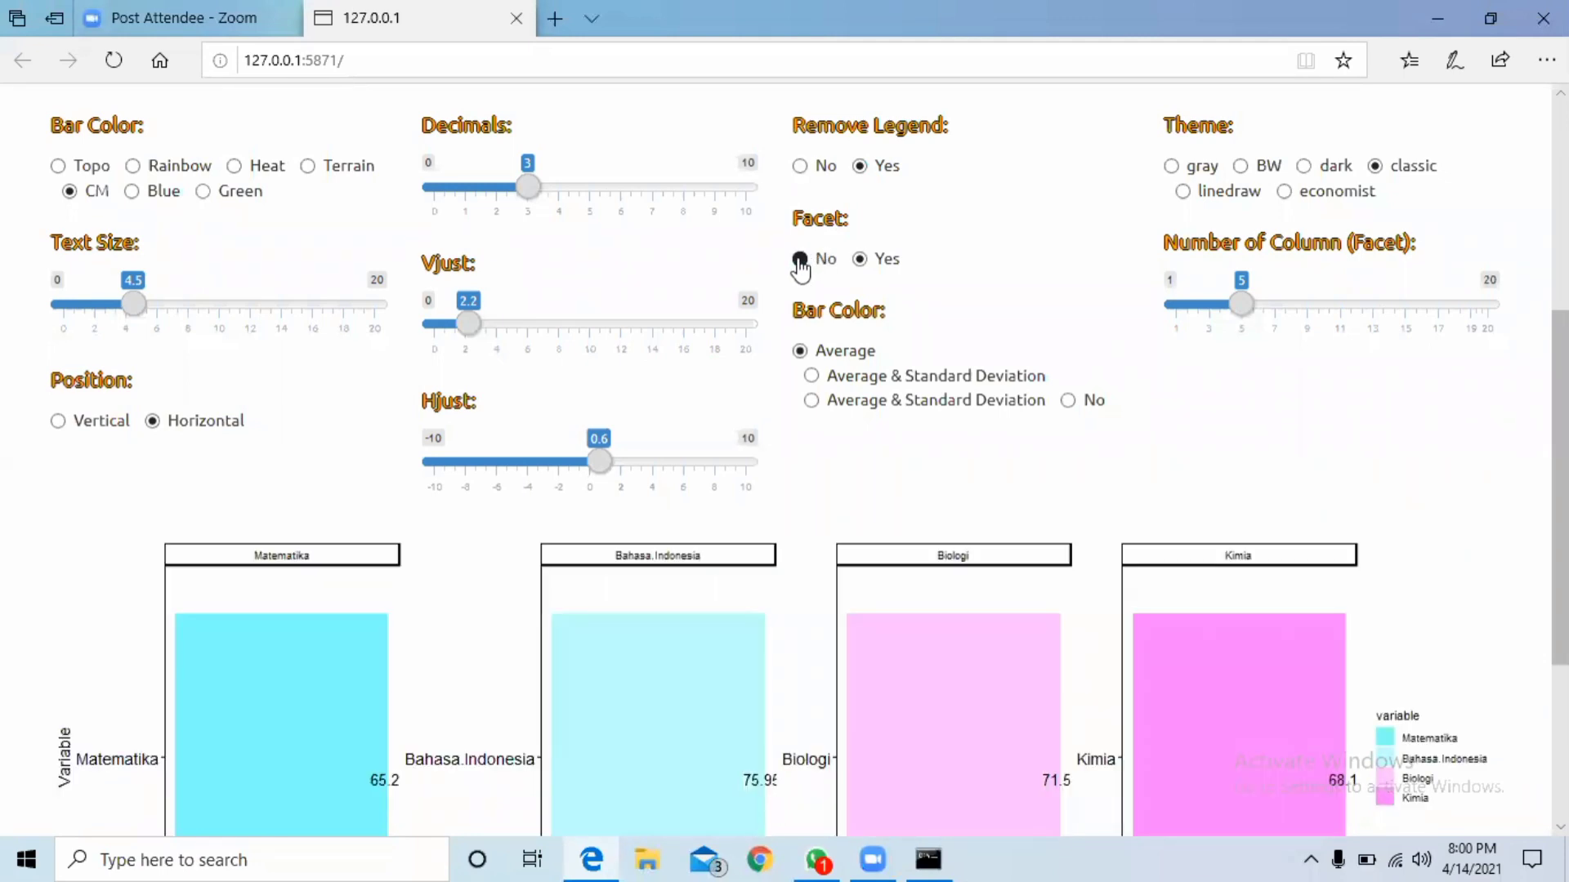
Label the bars with average and standard deviation, and apply the BW theme to the bar graph
click(811, 376)
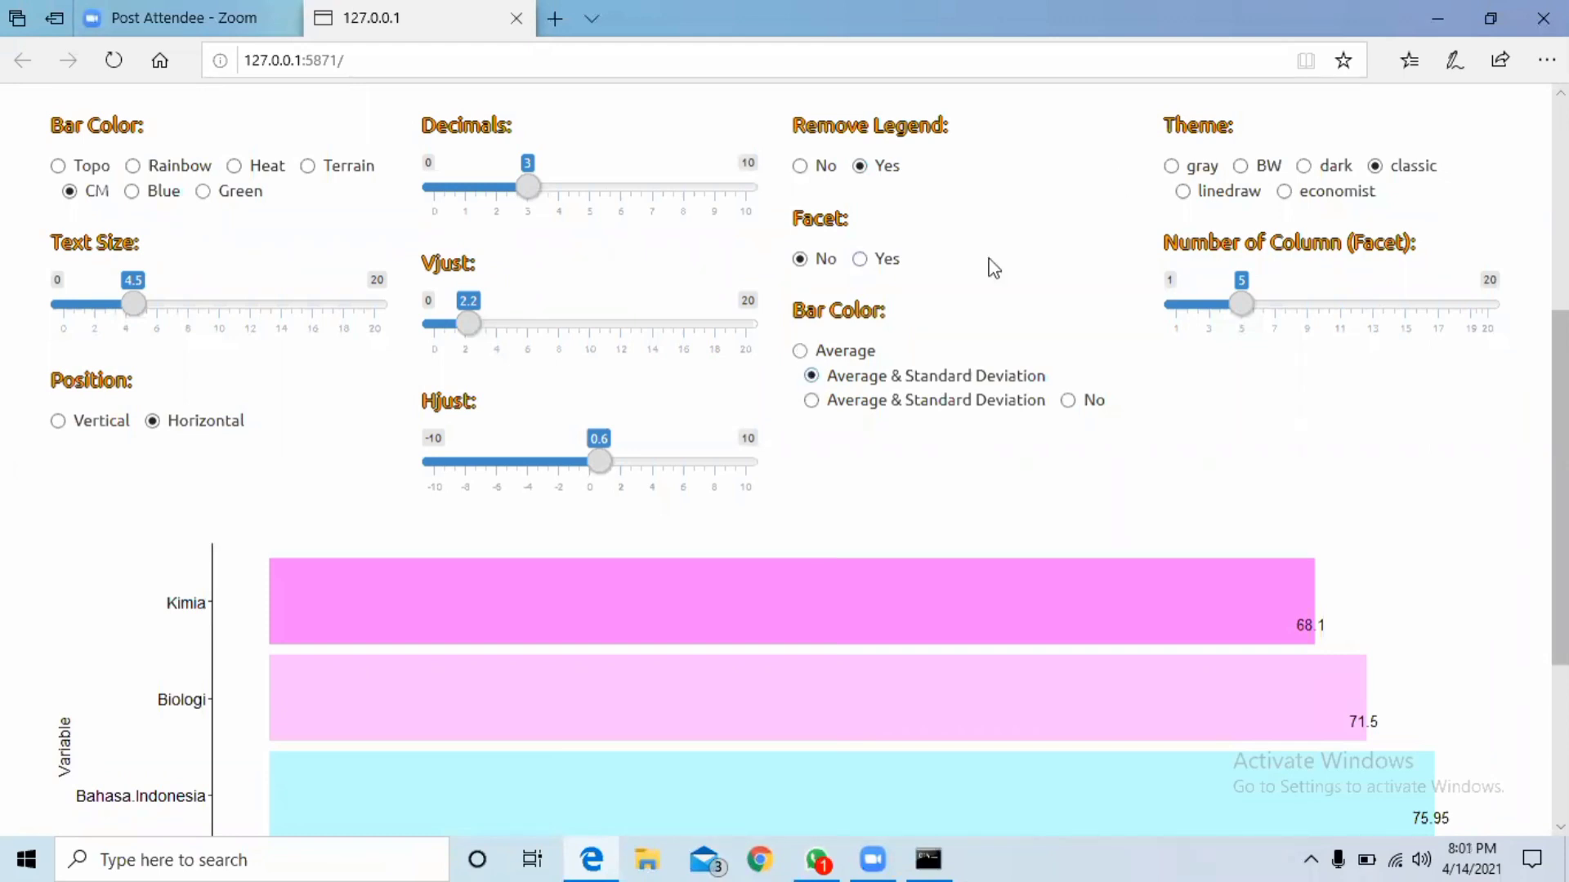
click(1240, 168)
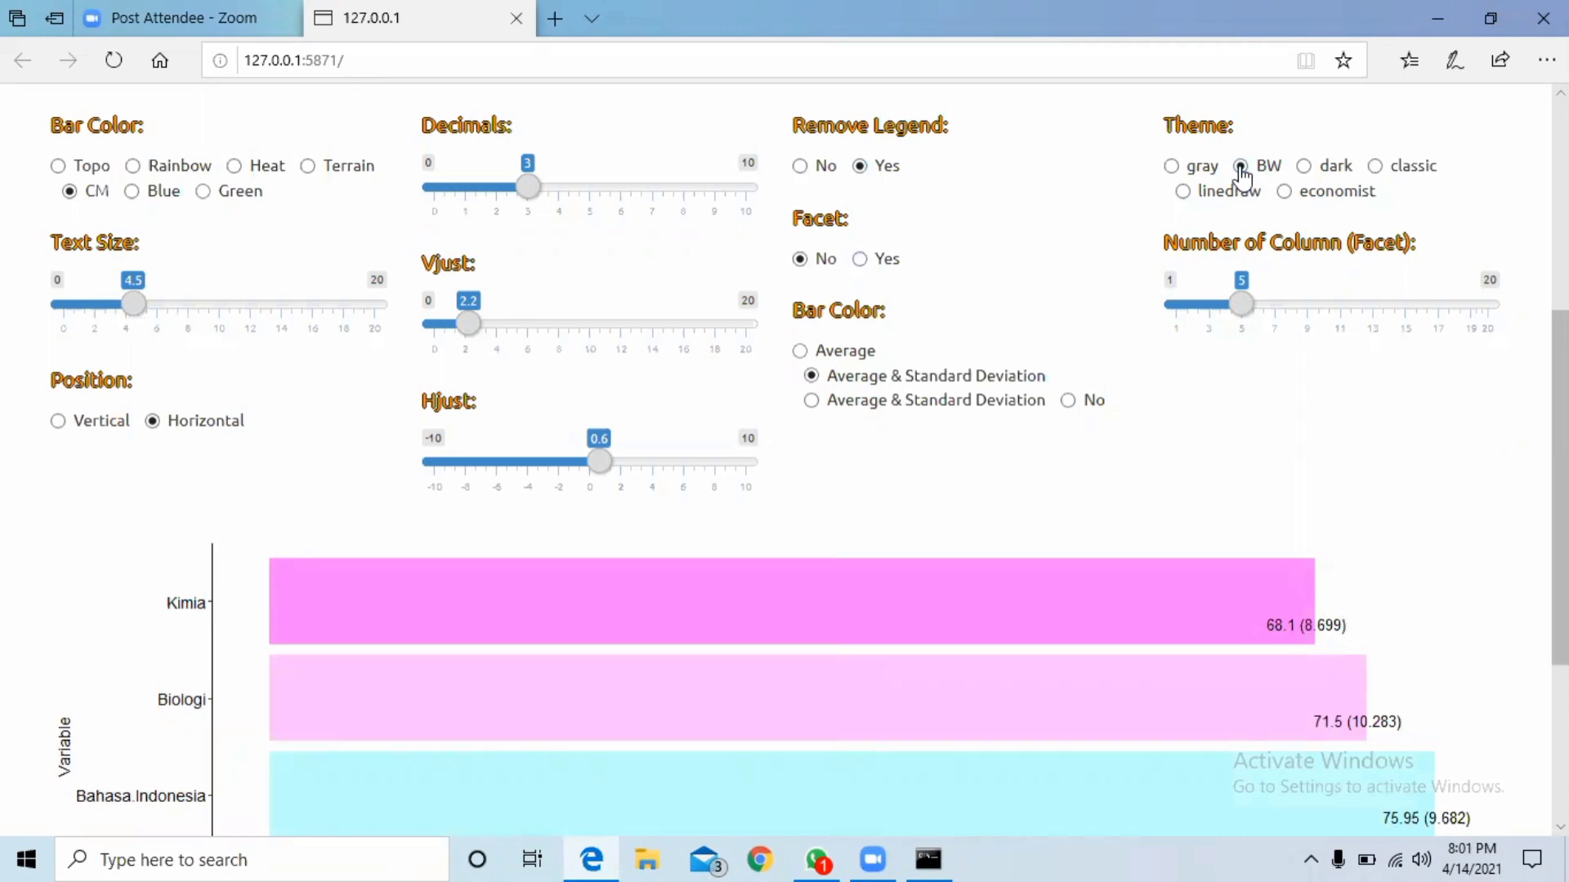
scroll(199, 654, down, 3)
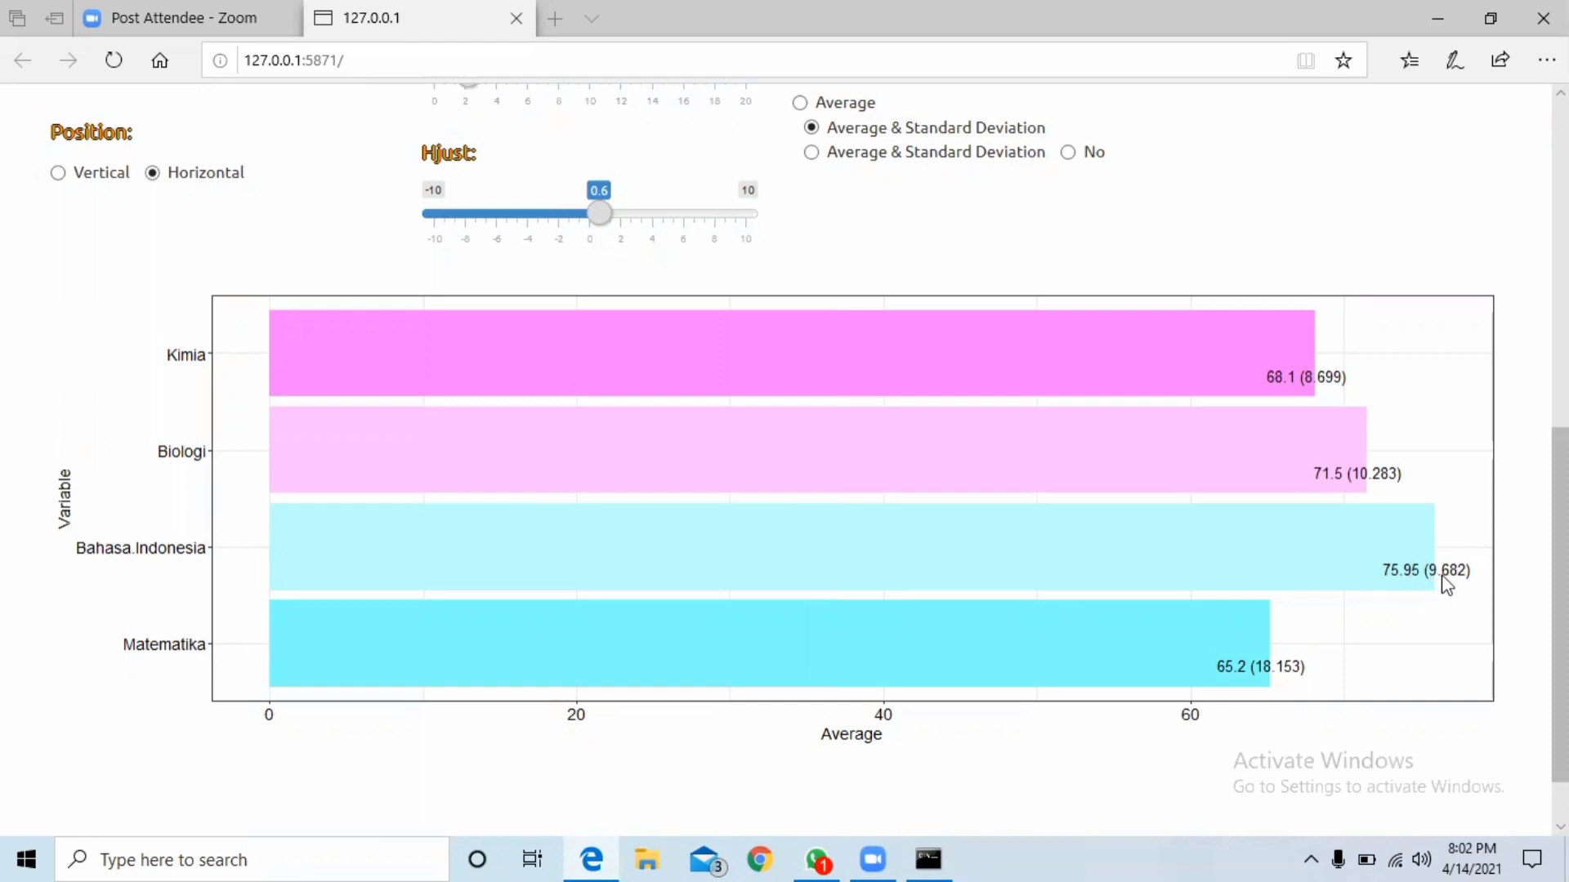
scroll(657, 490, down, 1)
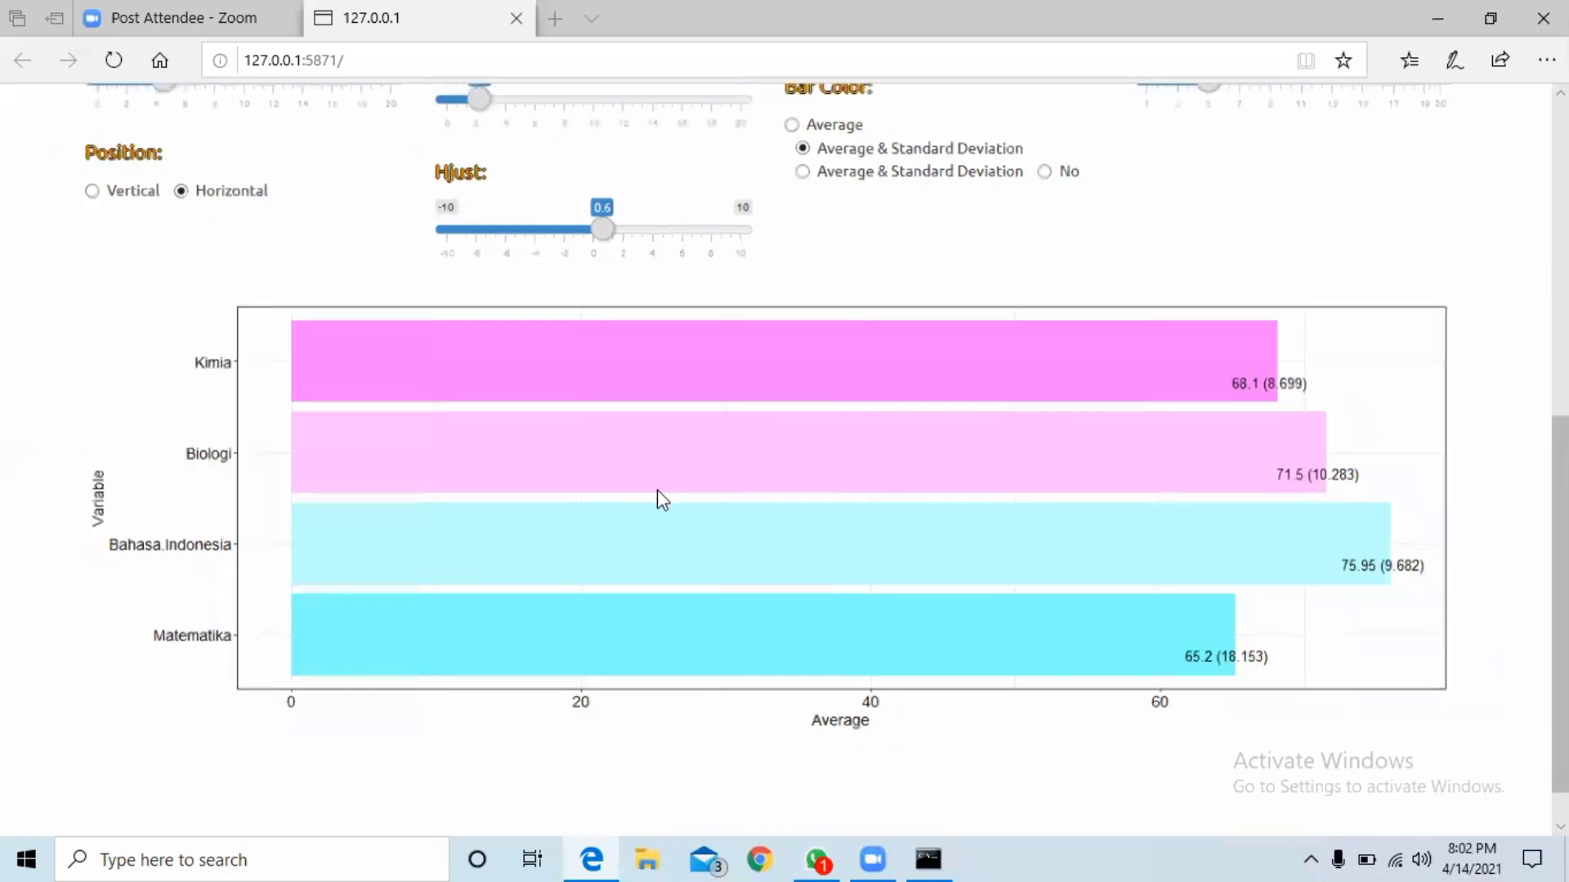